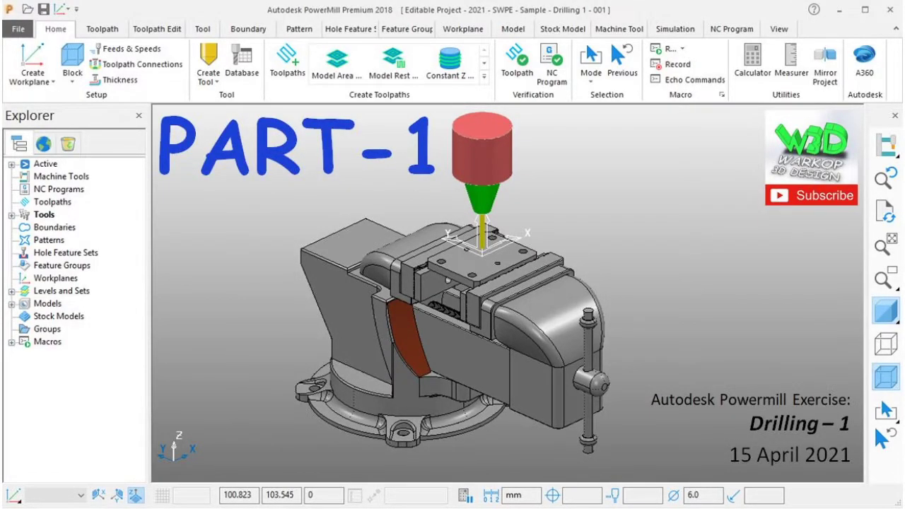
Tilt and pan the vise view, then place the new Notepad window at the viewport's right
mouse_move(637, 258)
middle_down()
mouse_move(596, 241)
mouse_move(487, 323)
mouse_move(576, 351)
mouse_move(380, 363)
mouse_move(555, 346)
mouse_move(776, 301)
mouse_move(461, 321)
mouse_move(494, 344)
middle_up()
mouse_move(696, 311)
shift+middle_down()
mouse_move(596, 308)
mouse_move(607, 306)
shift+middle_up()
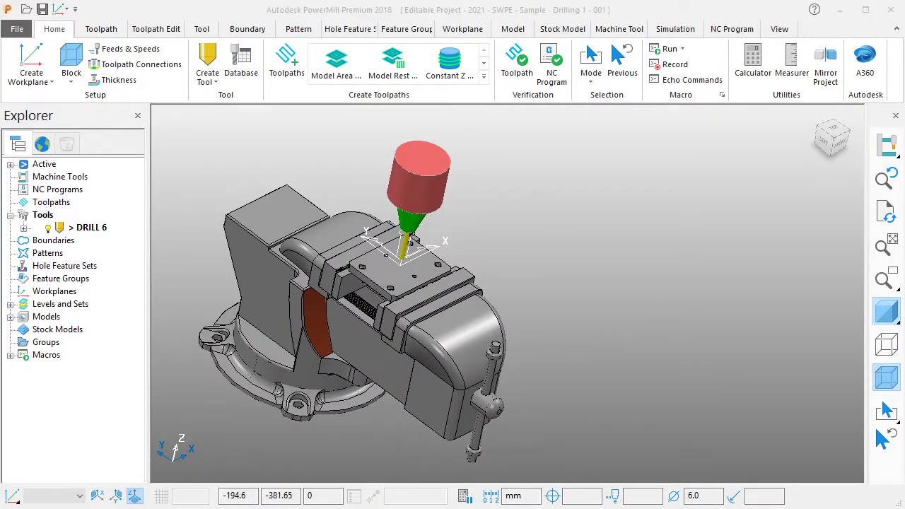
mouse_move(428, 113)
mouse_down()
mouse_move(621, 133)
mouse_move(707, 127)
mouse_up()
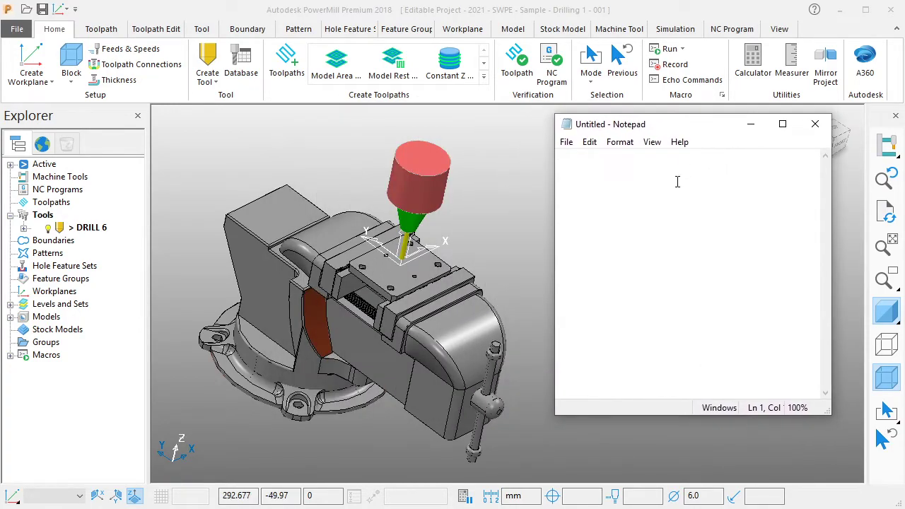
Type the Drilling CAM program introduction note, erase it, and close Notepad
text(in this v)
text(ideo, we will t)
text(ry t)
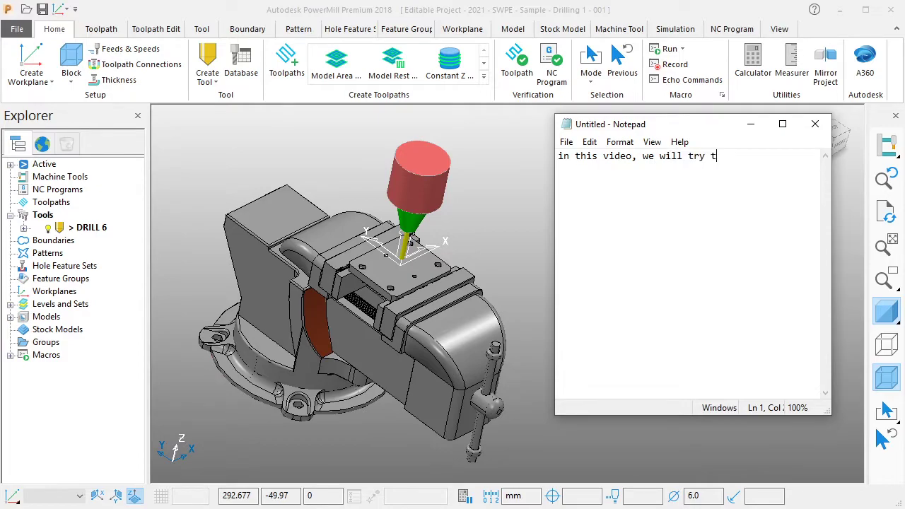
text(o create )
text(the D)
text(rillin)
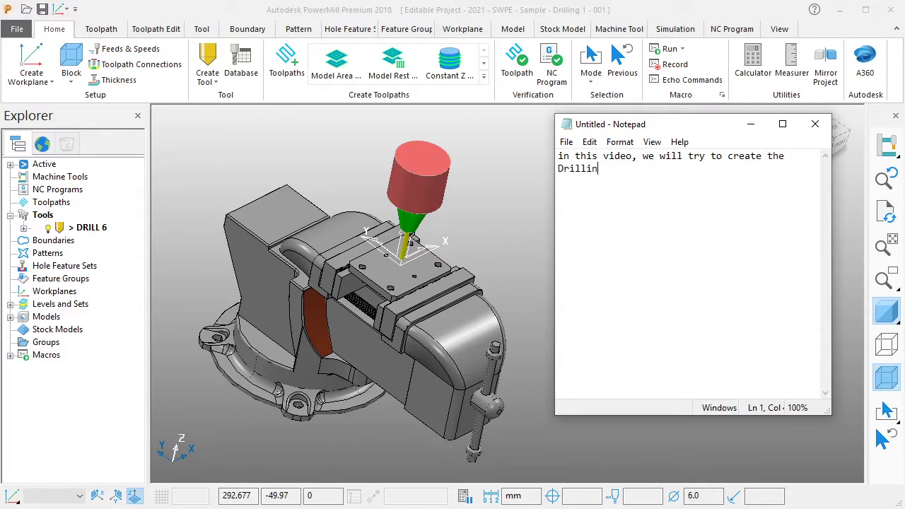
text(g CAM p)
text(rogram in )
text(Autode)
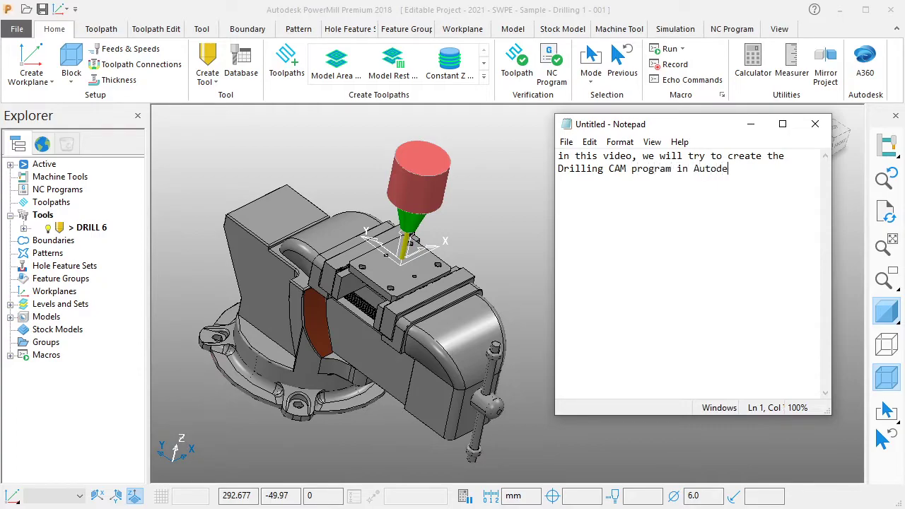
text(sk Powermi)
text(ll with 3D m)
text(odel)
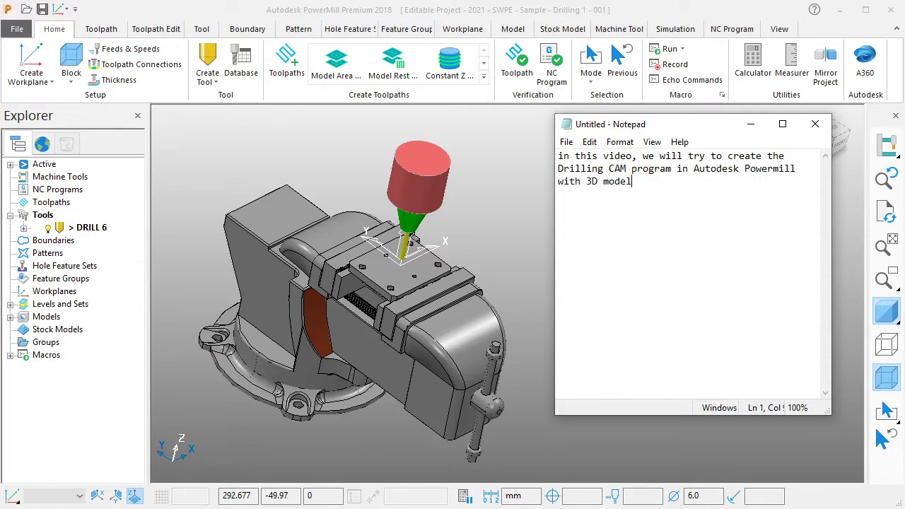
text( that m)
text(odelled in )
text(Solidworks)
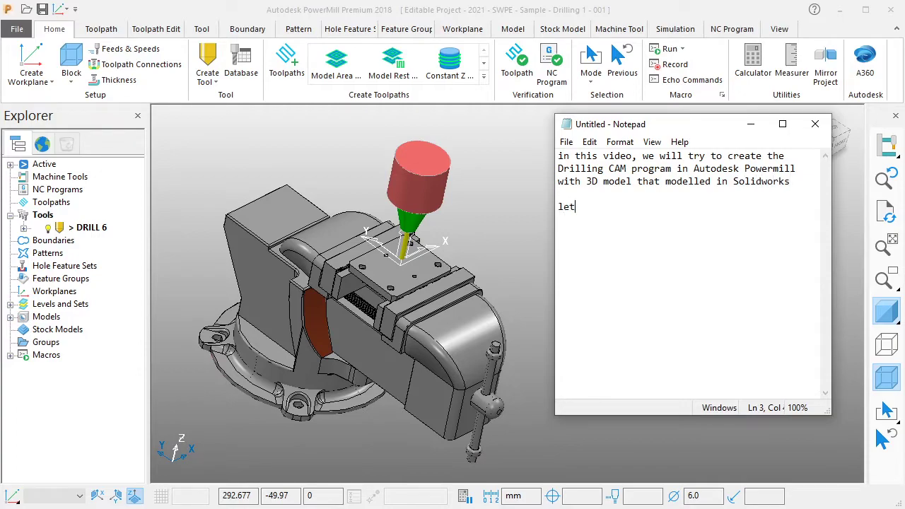
text(  lets begin...)
key(ctrl+a)
key(BackSpace)
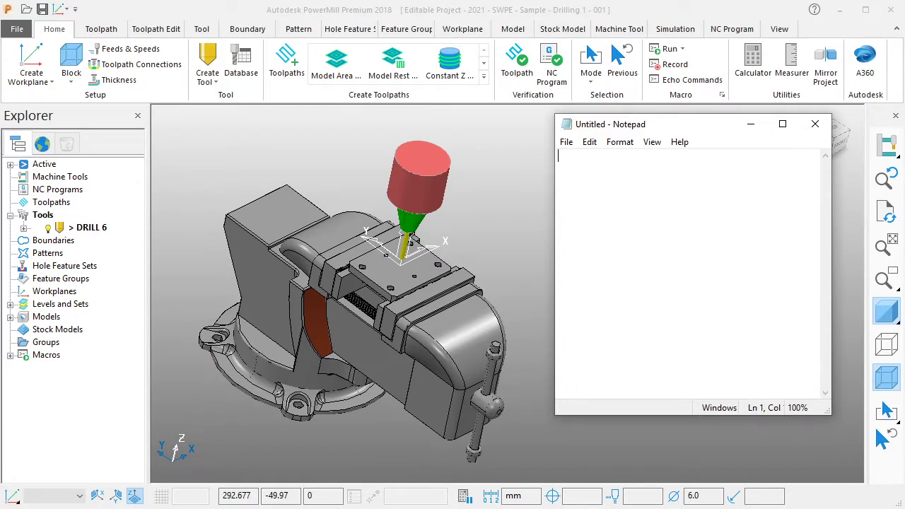
click(815, 124)
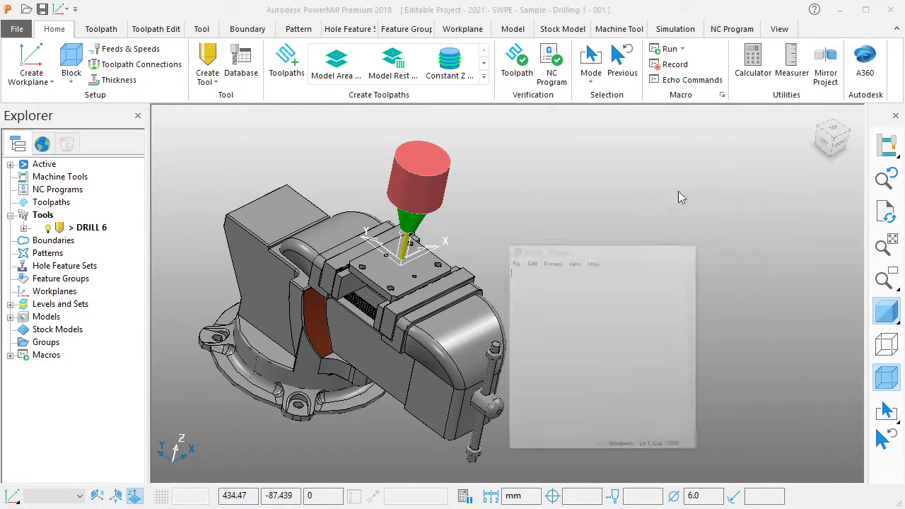
Close the drilling project from the File backstage Info page
click(607, 210)
click(16, 28)
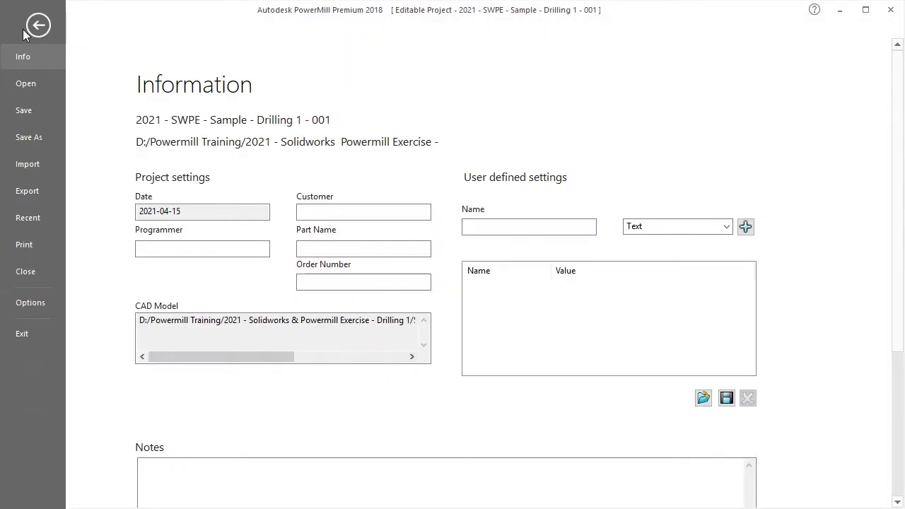
click(25, 272)
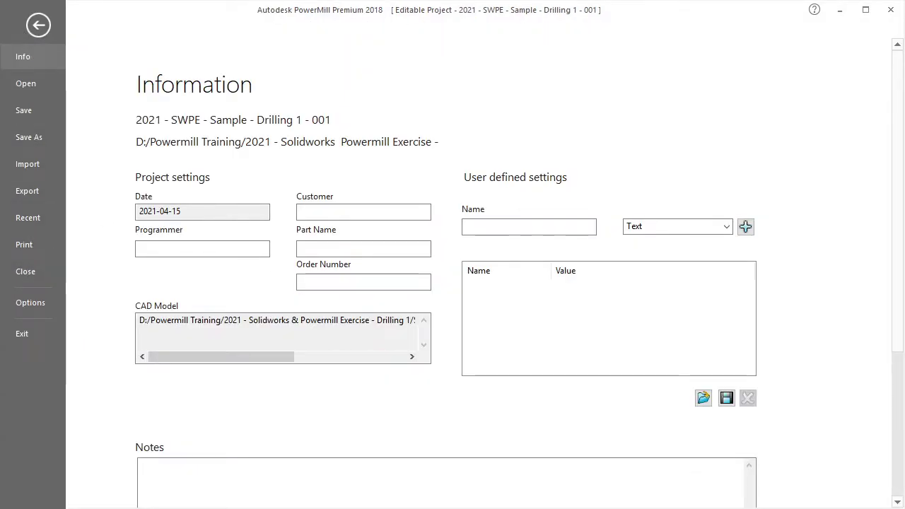
click(32, 271)
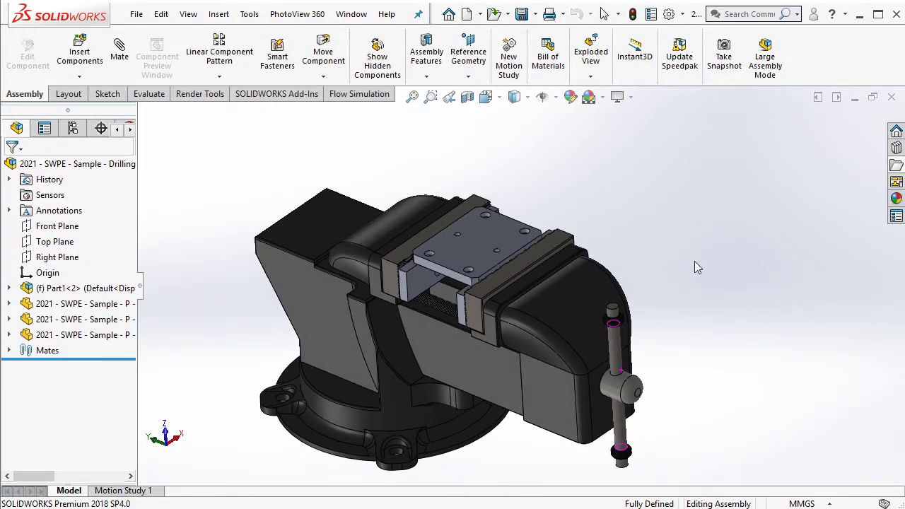
Zoom in on the six-hole bracket plate and move Notepad to the upper right
scroll(645, 223, down, 1)
scroll(667, 210, down, 2)
scroll(693, 196, down, 2)
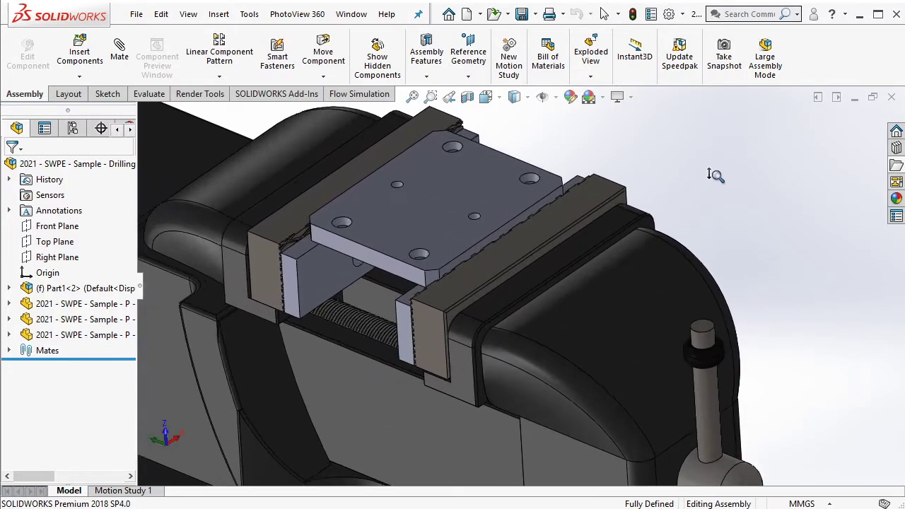
scroll(636, 184, down, 2)
scroll(580, 180, up, 5)
scroll(563, 187, down, 3)
scroll(630, 222, down, 2)
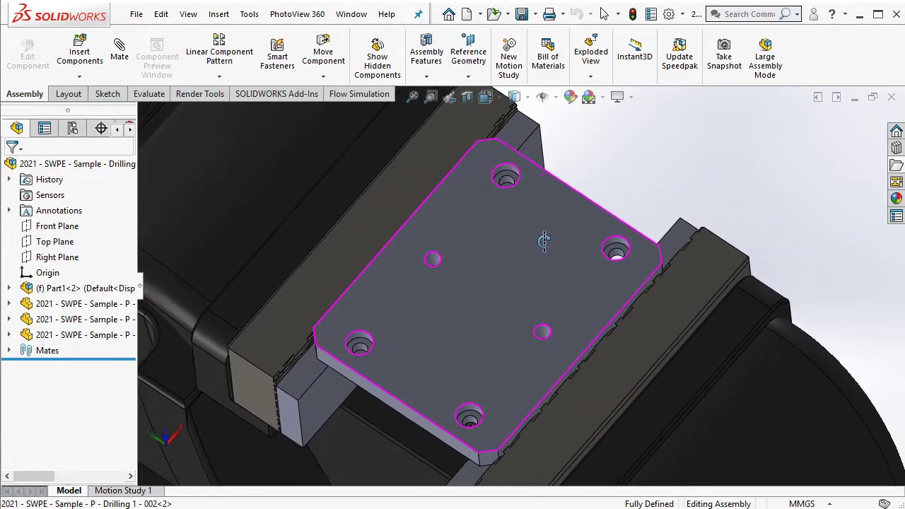
scroll(630, 219, up, 2)
scroll(625, 201, down, 1)
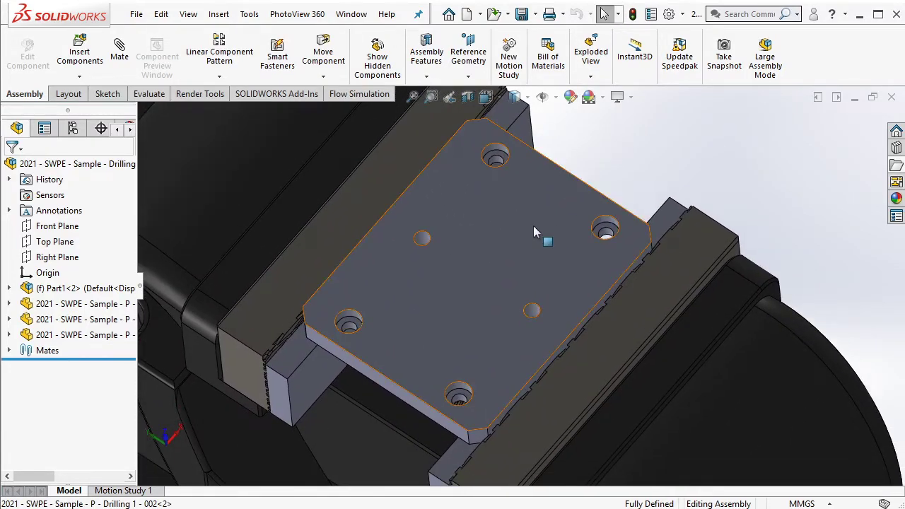
scroll(530, 225, down, 1)
scroll(530, 225, down, 2)
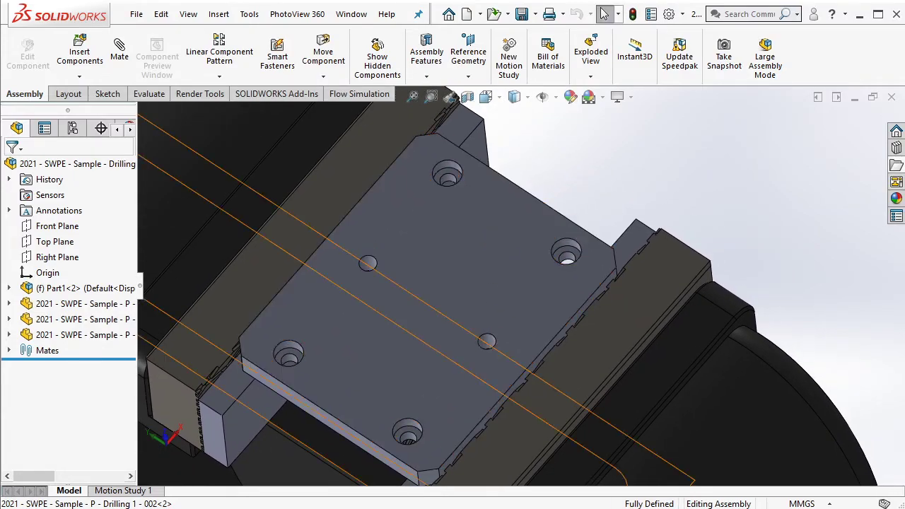
mouse_move(668, 127)
mouse_down()
mouse_move(692, 133)
mouse_move(742, 119)
mouse_up()
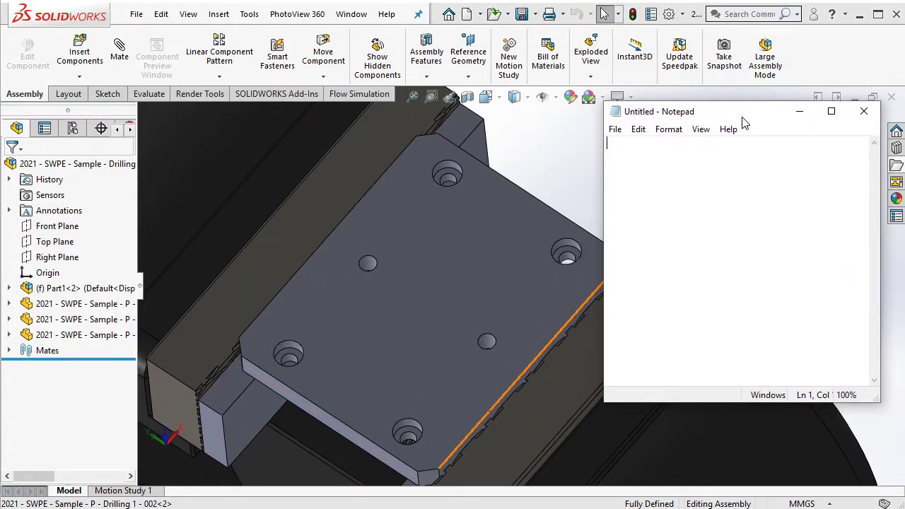
Type the note on the bracket's 4 Counterbore M5 and 2 dowel holes, then erase it
text(this is )
text(the sample)
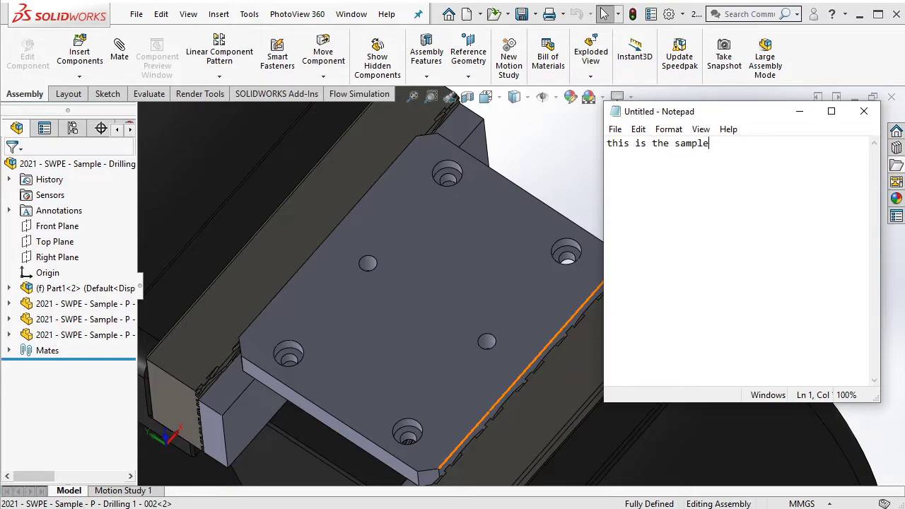
text( part, a )
text(bracket )
text(with 4 )
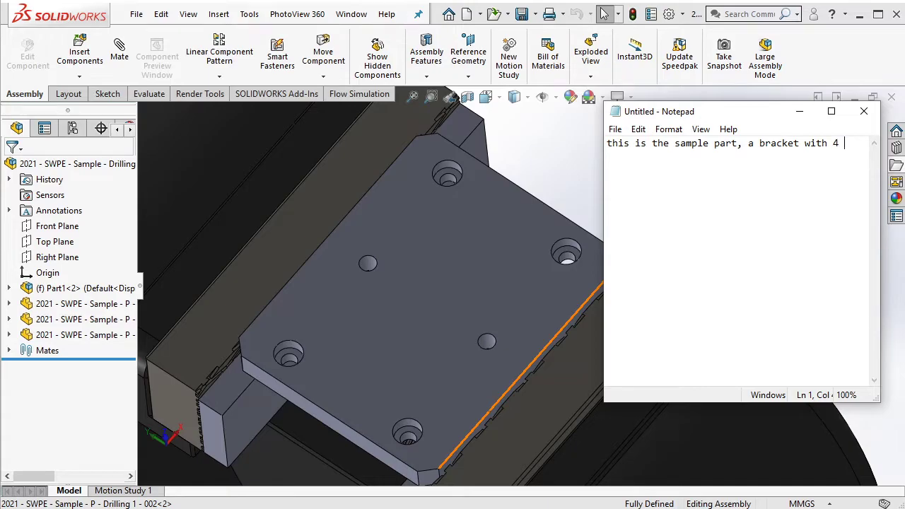
text(Counterbore M5)
text(& 2 do)
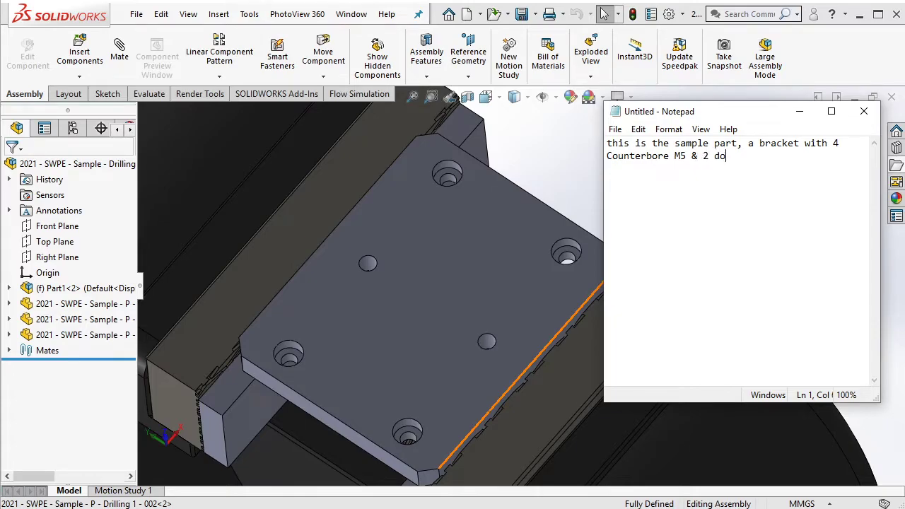
text(wel)
text( hole diamet)
text(er 6)
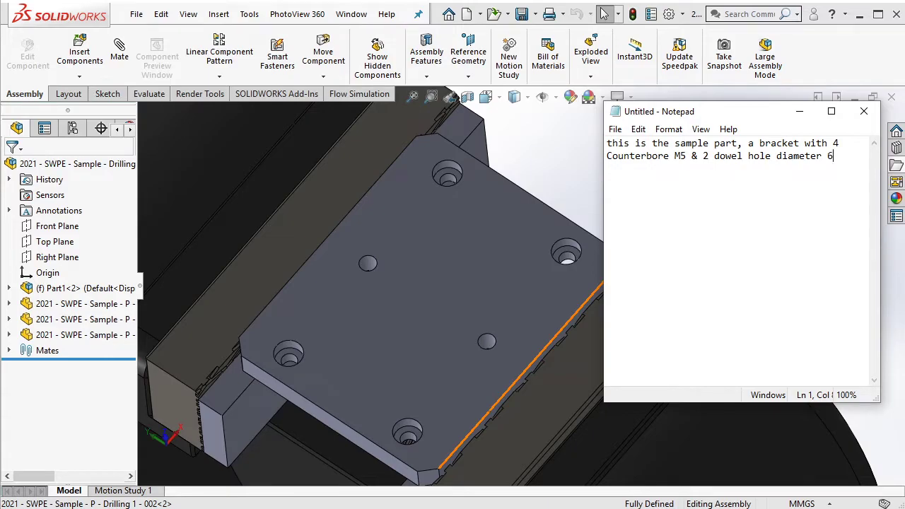
key(ctrl+a)
key(BackSpace)
Minimize Notepad, zoom out and orbit to the whole vise, then move Notepad left
click(800, 111)
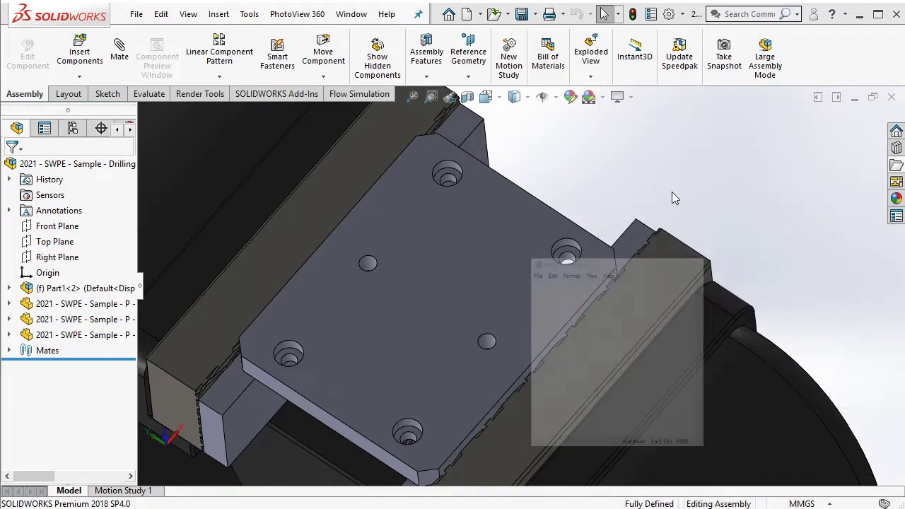
scroll(470, 273, up, 5)
middle_drag(469, 272, 469, 220)
scroll(495, 240, down, 3)
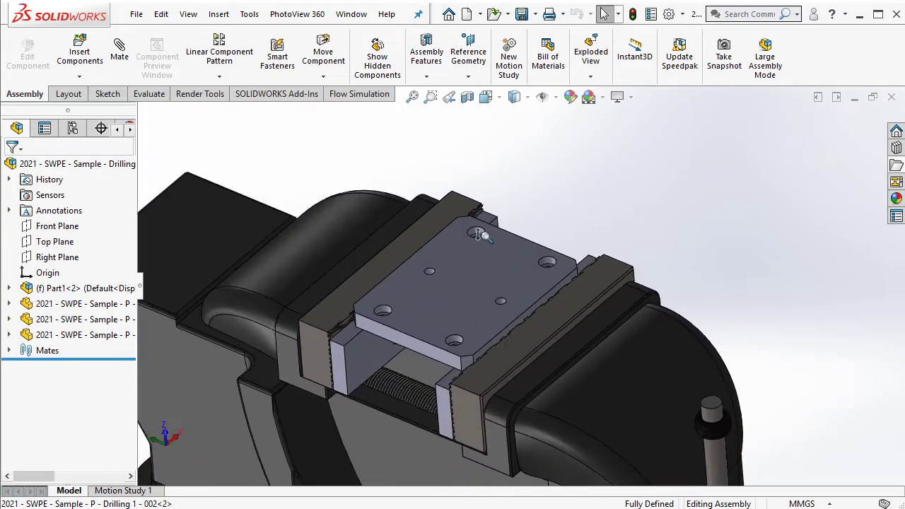
scroll(509, 248, down, 2)
scroll(510, 248, up, 3)
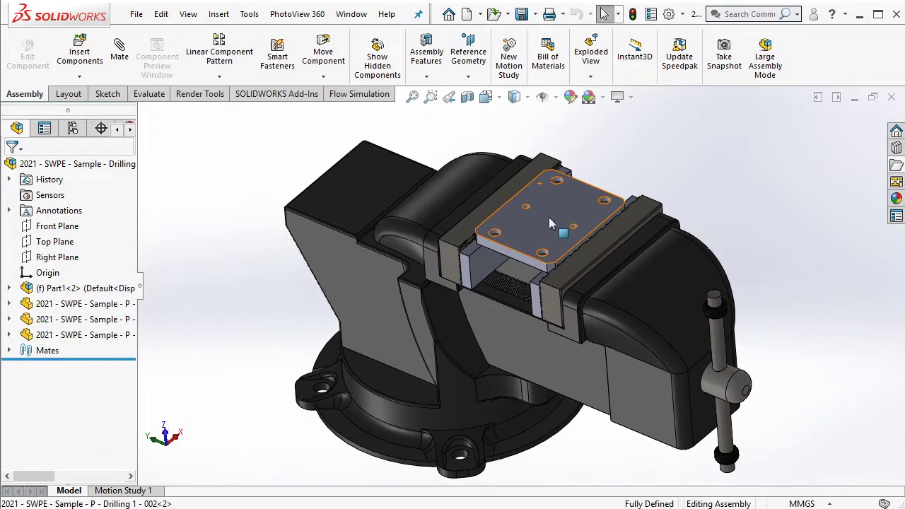
mouse_move(549, 217)
middle_down()
mouse_move(591, 99)
mouse_move(549, 151)
mouse_move(469, 166)
mouse_move(542, 133)
mouse_move(563, 172)
mouse_move(550, 151)
mouse_move(584, 112)
mouse_move(536, 165)
mouse_move(575, 202)
mouse_move(548, 242)
mouse_move(548, 232)
middle_up()
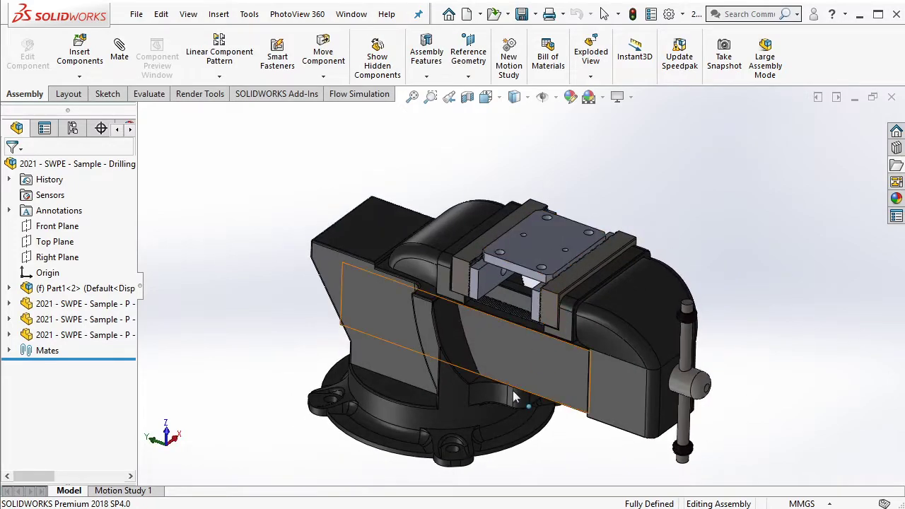
scroll(508, 443, down, 3)
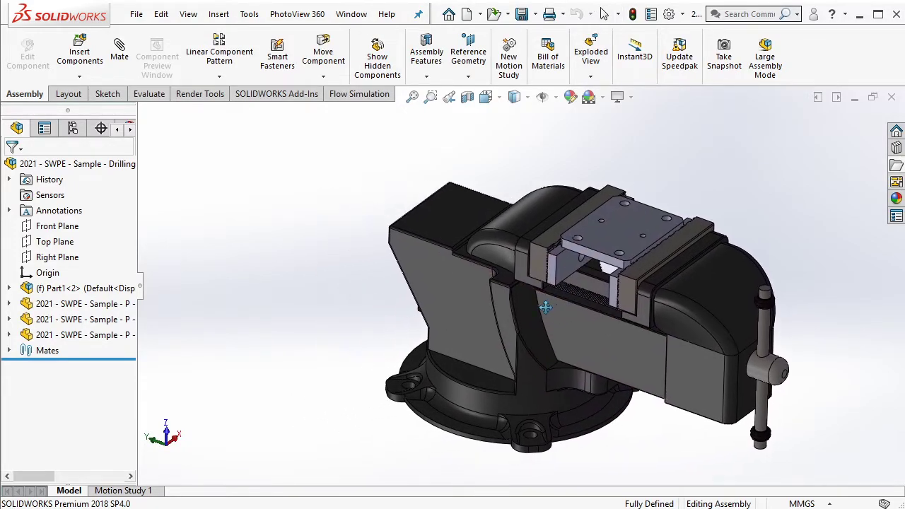
mouse_move(752, 114)
mouse_down()
mouse_move(325, 134)
mouse_move(337, 145)
mouse_up()
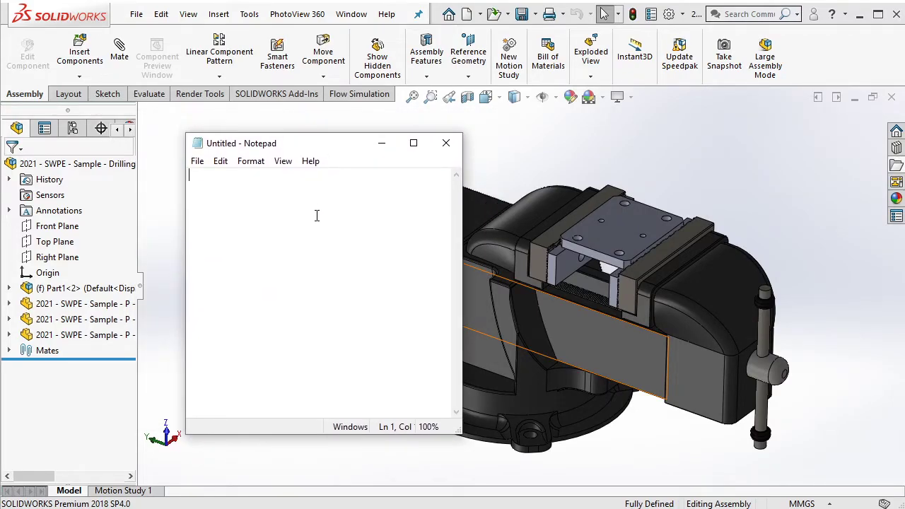
Write a two-line note about centring the datum before exporting to Powermill, then clear it
text(we make sure the )
text(datum )
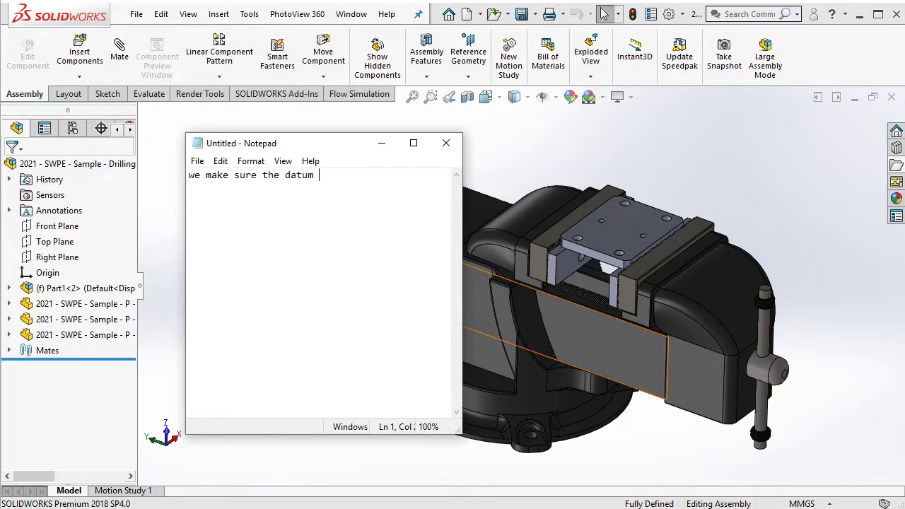
text(is already in )
text(cen)
text(ter)
key(Return)
text(before we e)
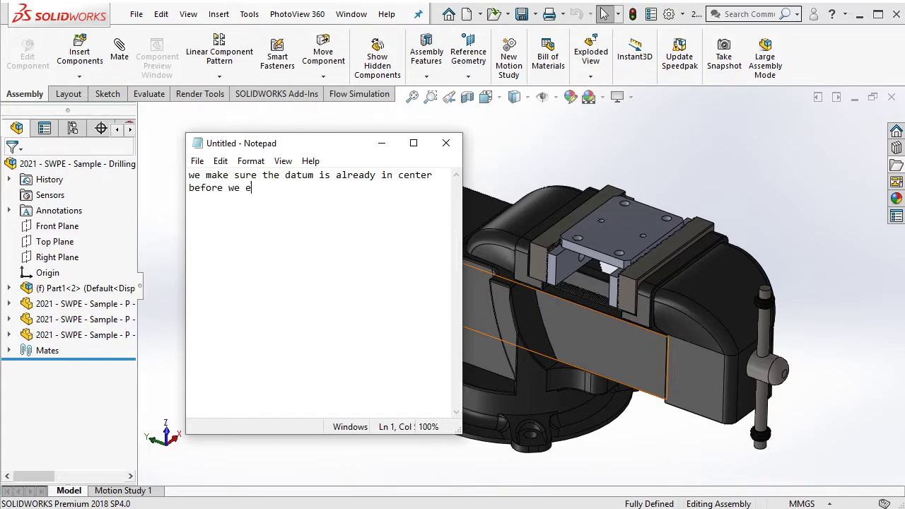
text(xport it in Aut)
text(odes)
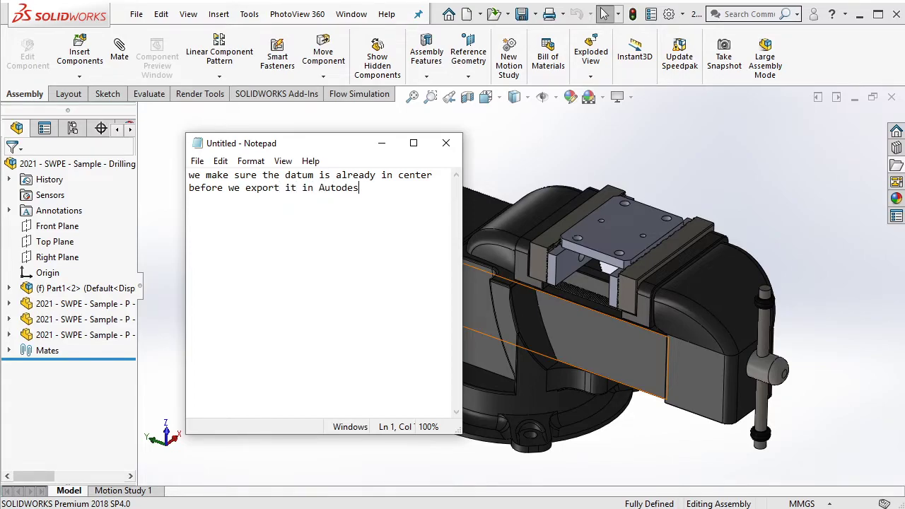
text(Powermill)
key(ctrl+a)
key(BackSpace)
Minimize Notepad and form the Shift-selected vise components into new subassembly Assem7
click(382, 143)
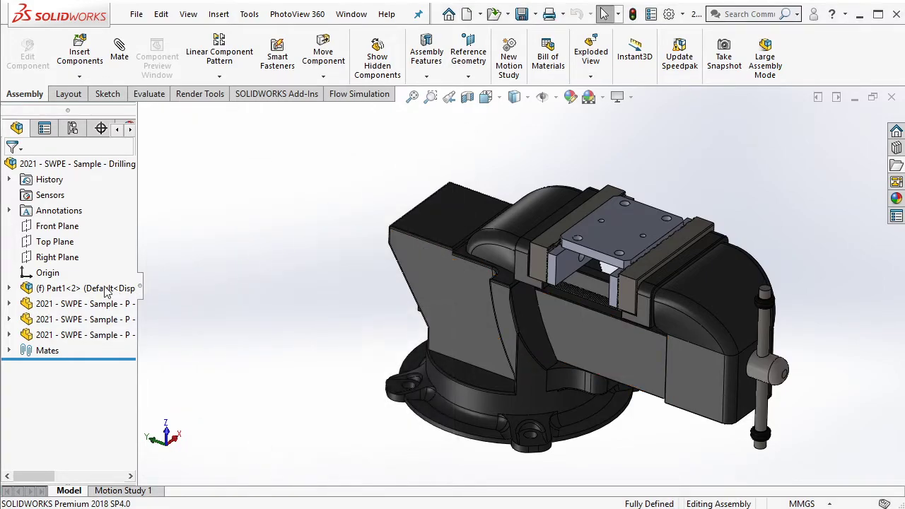
click(106, 289)
shift+click(83, 341)
right_click(84, 341)
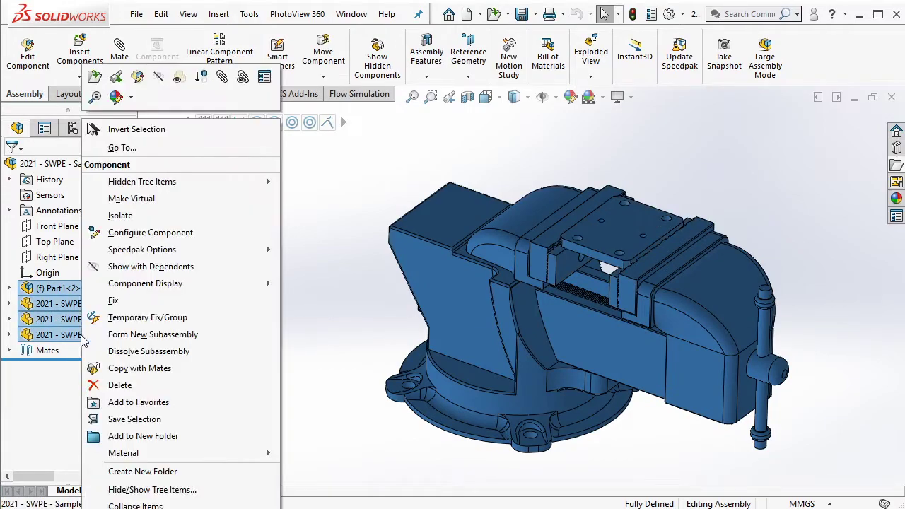
click(137, 335)
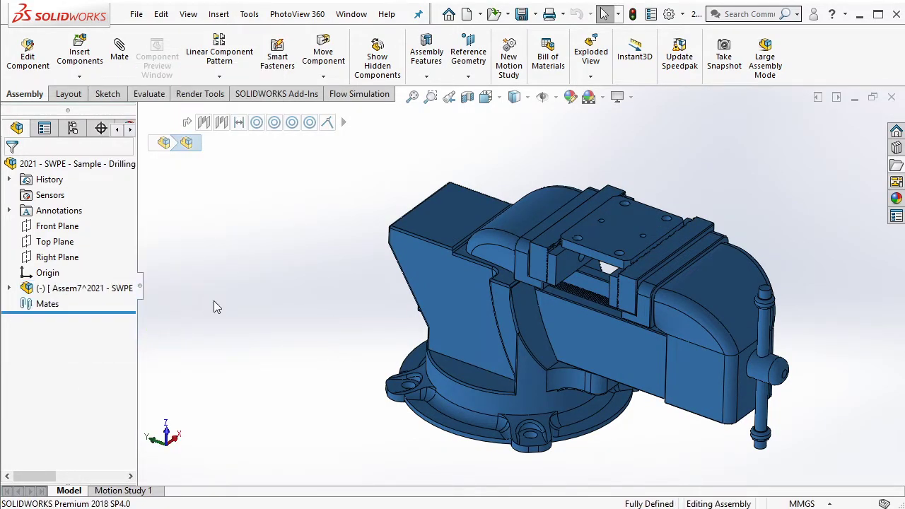
Reframe the vise view and collapse the FeatureManager tree items
click(509, 313)
mouse_move(509, 314)
mouse_down()
mouse_move(519, 355)
mouse_move(556, 362)
mouse_up()
right_click(21, 260)
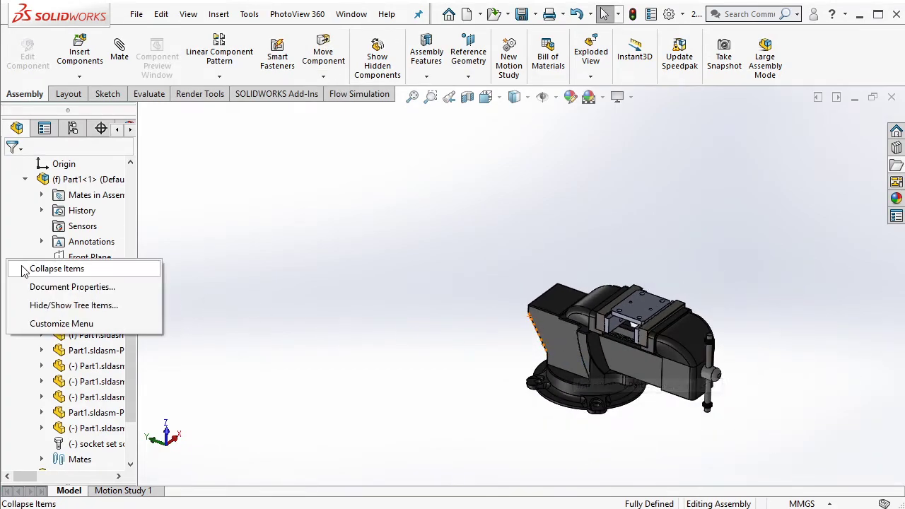
click(26, 267)
click(80, 78)
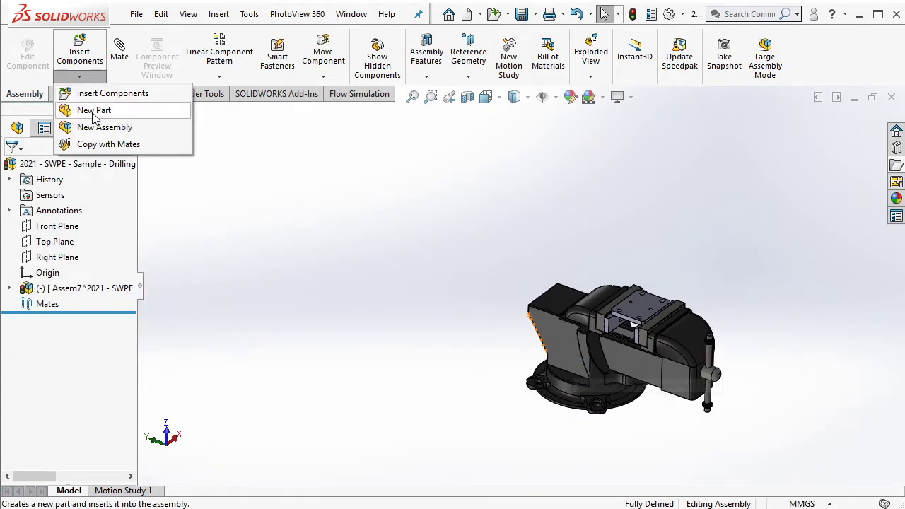
Insert new part Part14, edit it in context, and start a sketch on its Front Plane
click(96, 110)
click(91, 306)
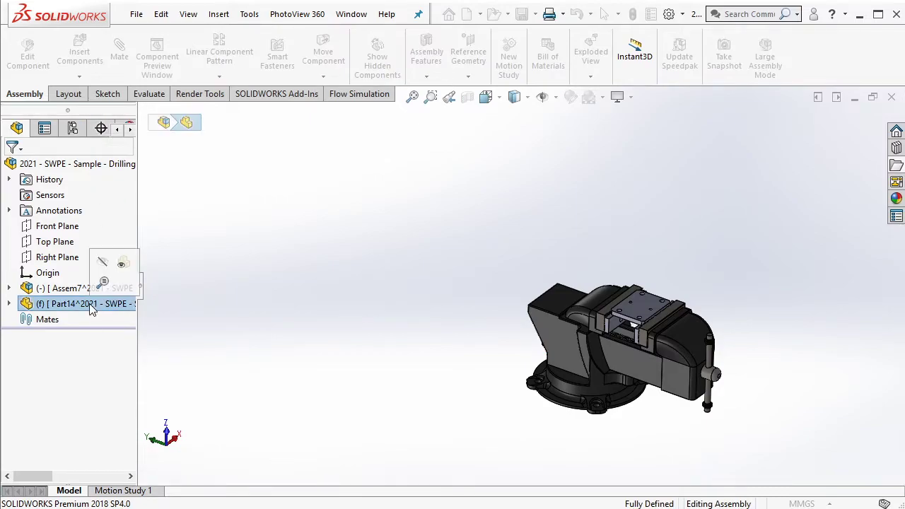
click(145, 284)
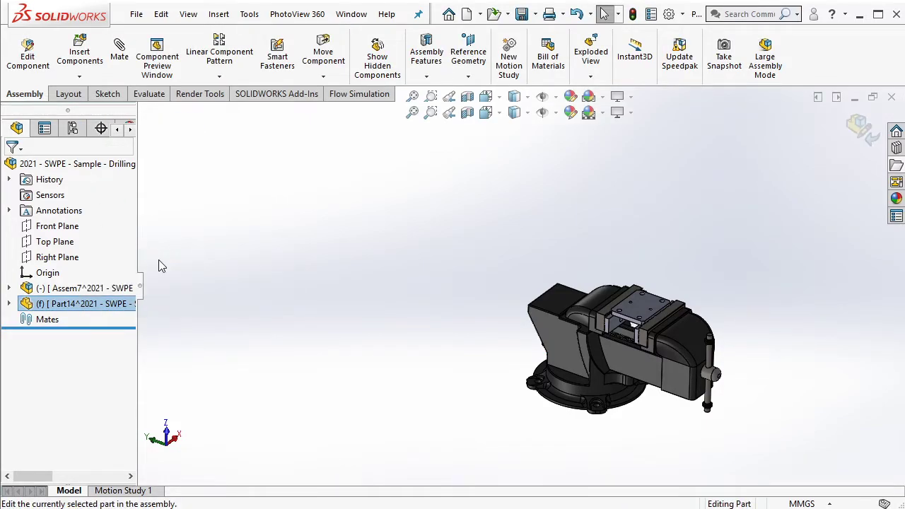
click(8, 304)
click(72, 383)
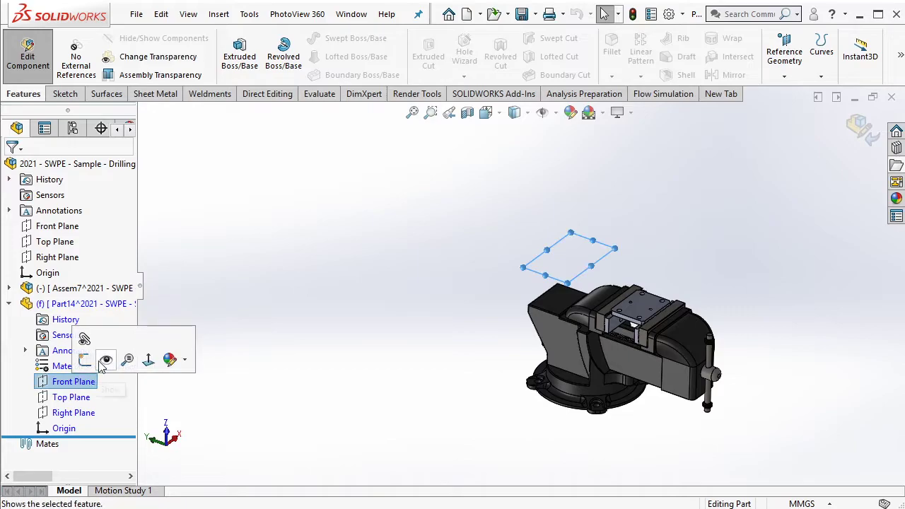
click(84, 359)
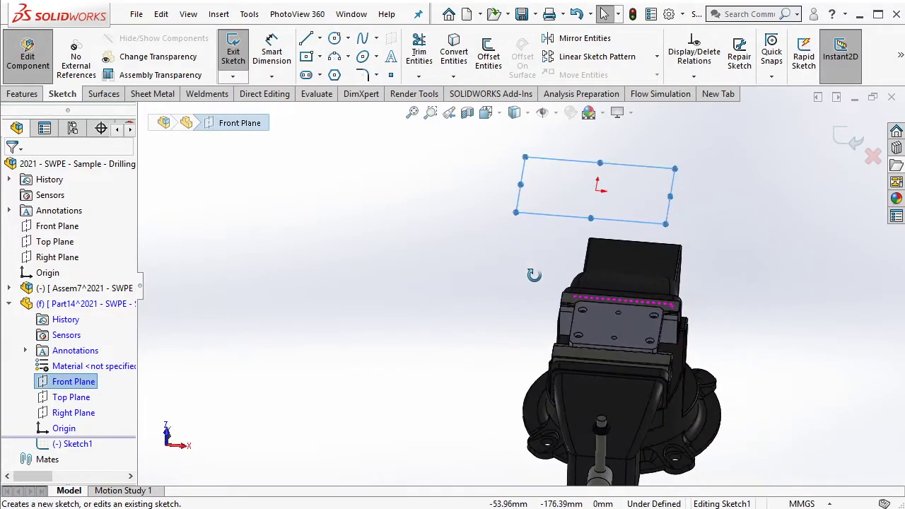
Sketch a center rectangle and a circle, both centred on the origin
click(306, 56)
click(550, 234)
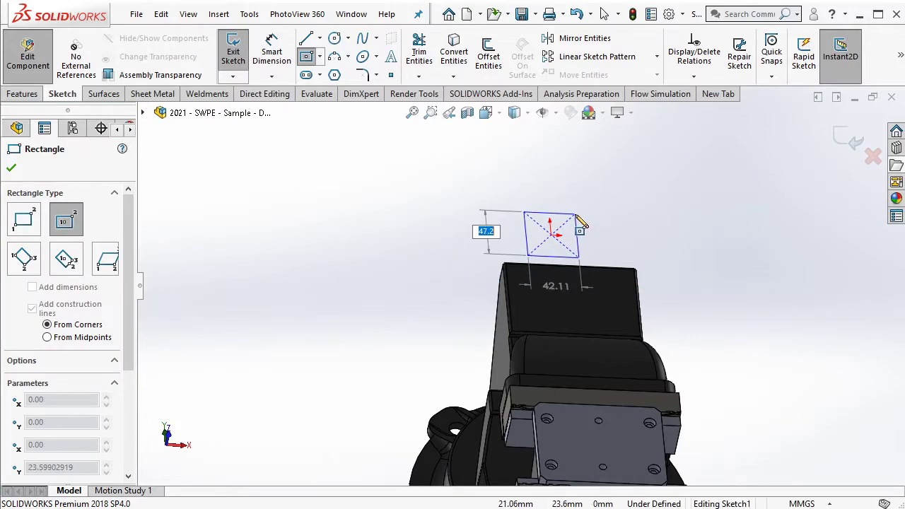
click(521, 213)
key(Escape)
scroll(586, 226, down, 3)
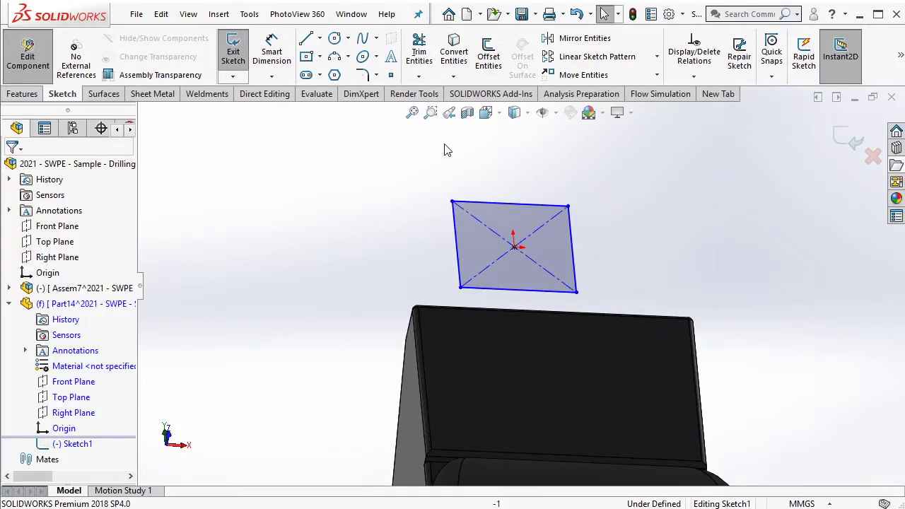
click(334, 37)
click(515, 246)
click(538, 256)
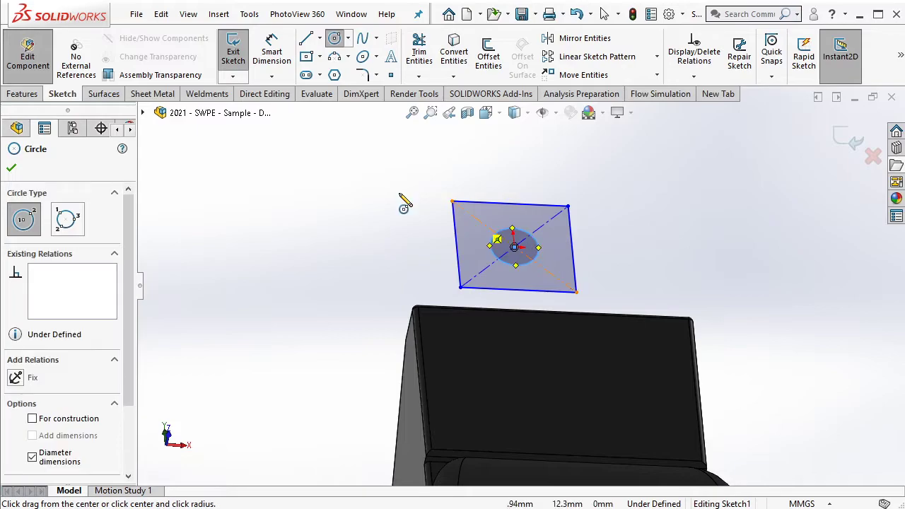
key(Escape)
Extrude the sketch 10 mm as Boss-Extrude1 and exit Edit Component
click(22, 94)
click(239, 74)
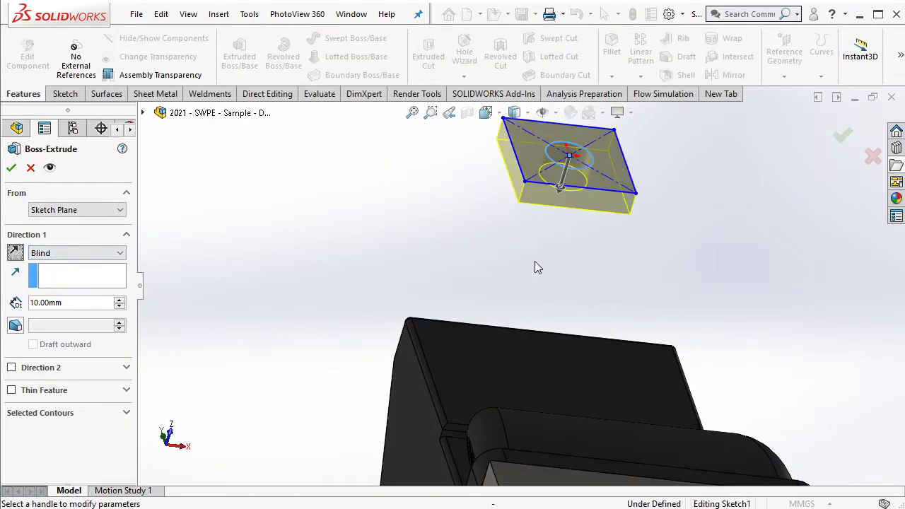
ctrl+middle_drag(536, 264, 483, 320)
click(10, 167)
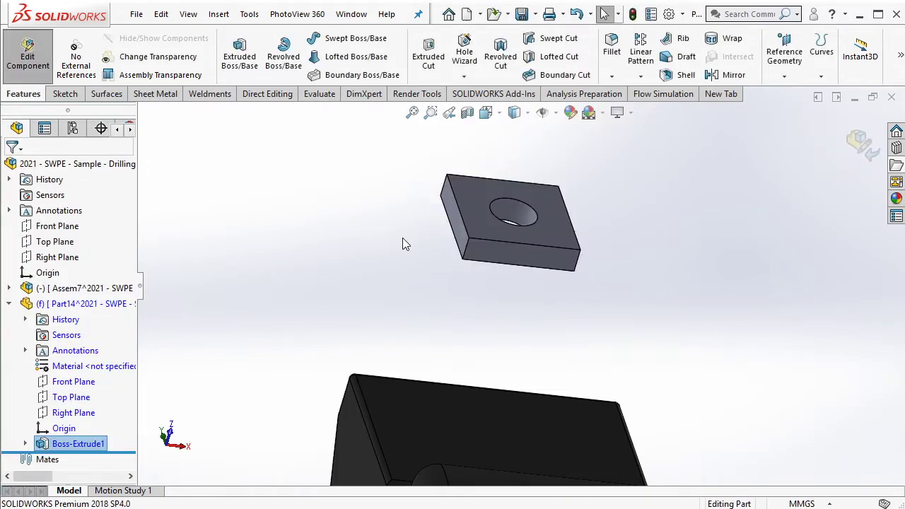
click(28, 57)
Turn the view toward the vise and select a face of the drilling plate
middle_drag(481, 262, 557, 363)
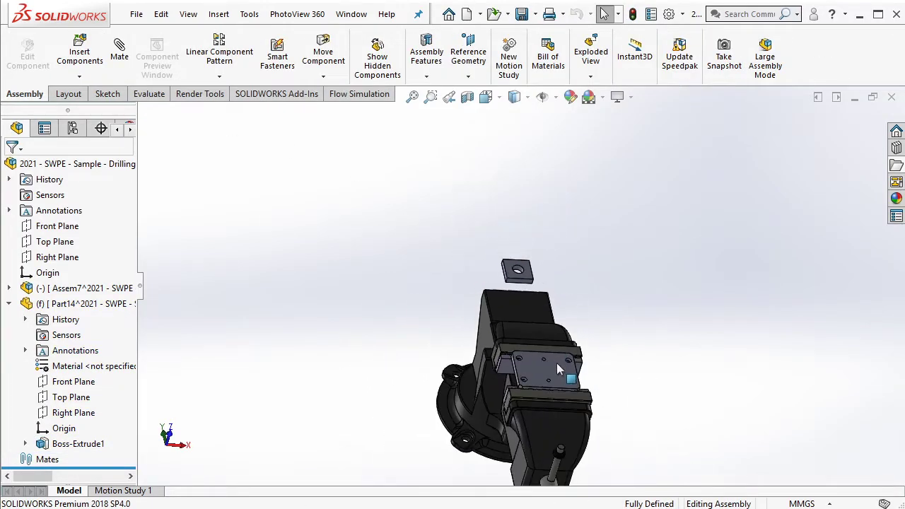
scroll(553, 360, down, 3)
click(393, 269)
drag(394, 276, 497, 279)
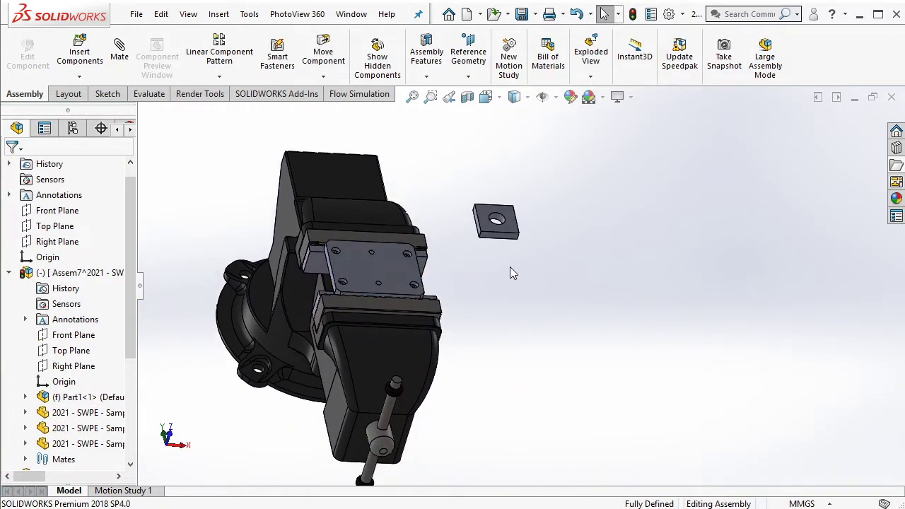
Add a centred width mate between the plate's side faces and Part14's side faces
click(119, 50)
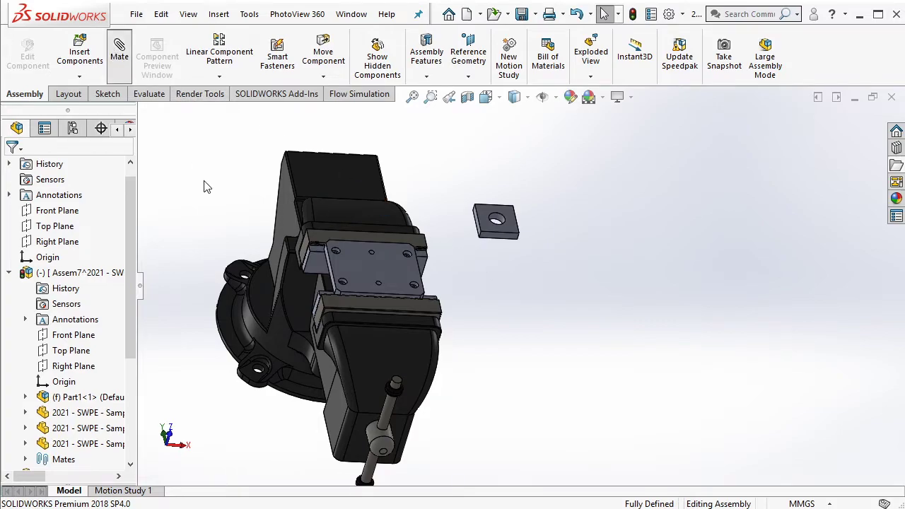
scroll(128, 345, down, 3)
scroll(128, 346, down, 1)
scroll(131, 354, down, 2)
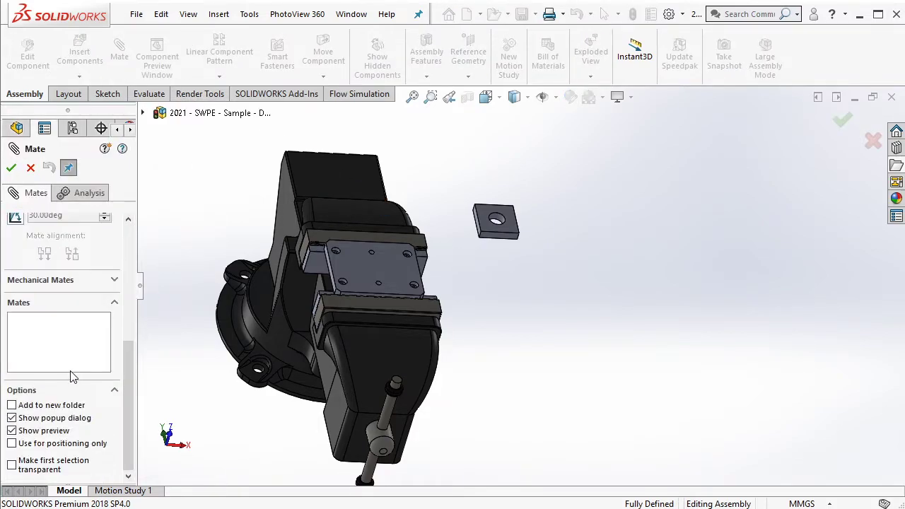
scroll(130, 354, up, 4)
click(21, 324)
scroll(363, 272, down, 3)
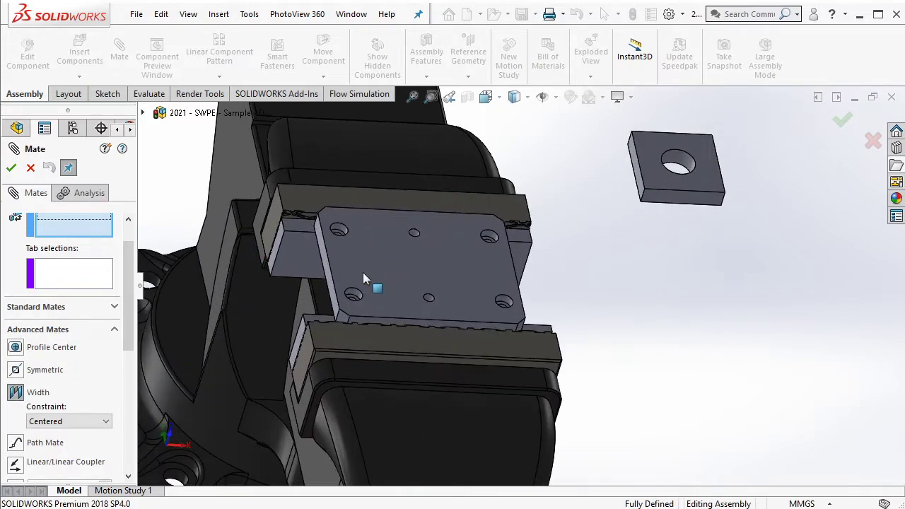
scroll(324, 261, up, 1)
click(324, 260)
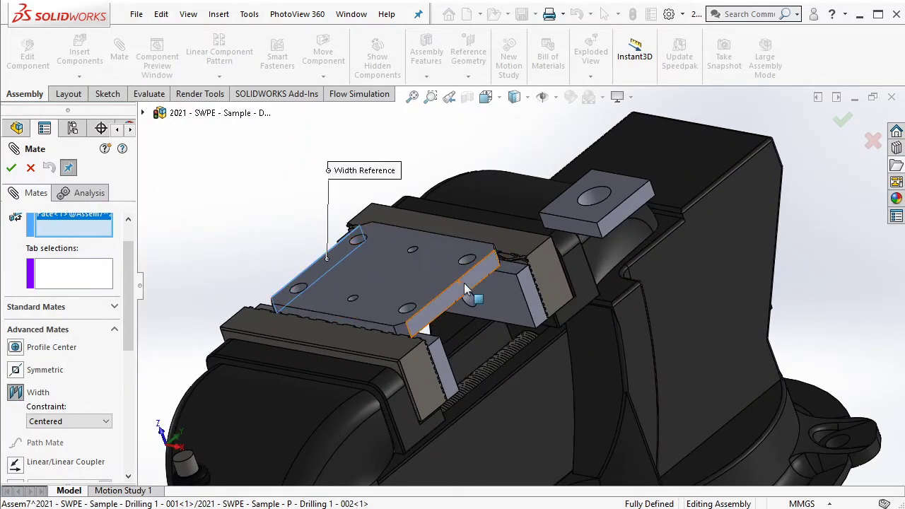
click(461, 287)
click(622, 219)
click(584, 221)
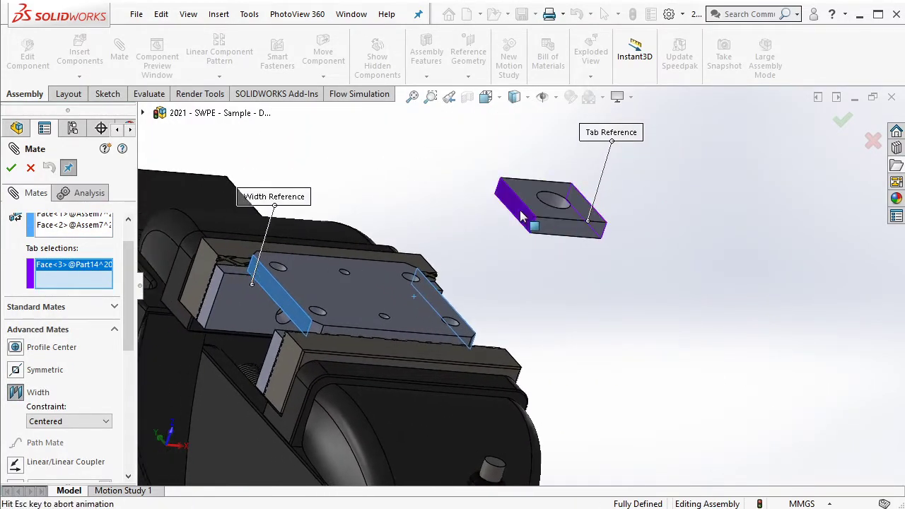
key(Return)
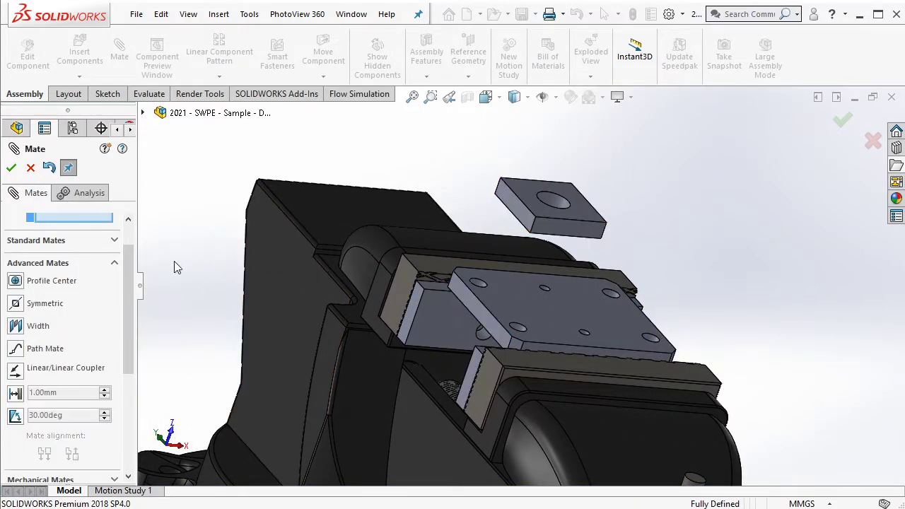
Add a second centred width mate between the plate's end faces and Part14's ends
click(20, 330)
click(557, 354)
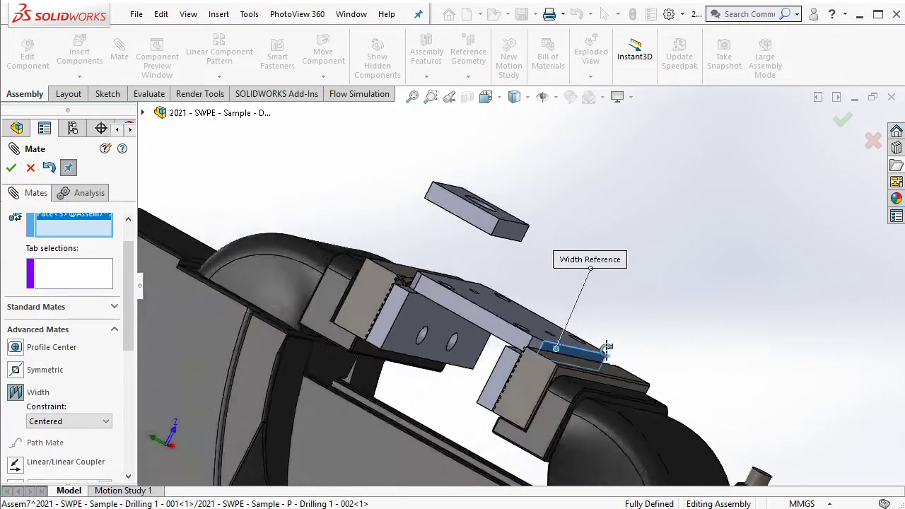
middle_drag(557, 353, 432, 293)
click(432, 292)
click(434, 220)
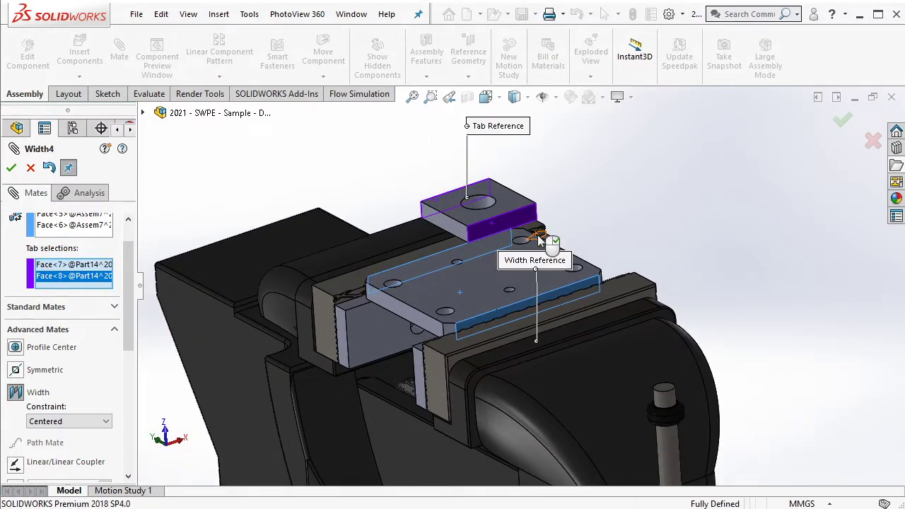
key(Return)
Mate Part14's underside coincident with the bracket plate's top face, then orbit to inspect
scroll(131, 260, up, 1)
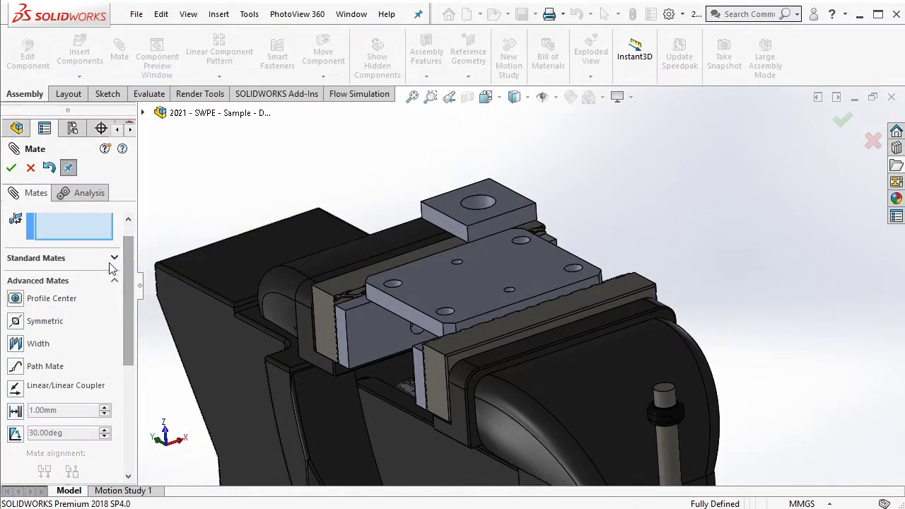
click(112, 257)
click(495, 267)
click(510, 212)
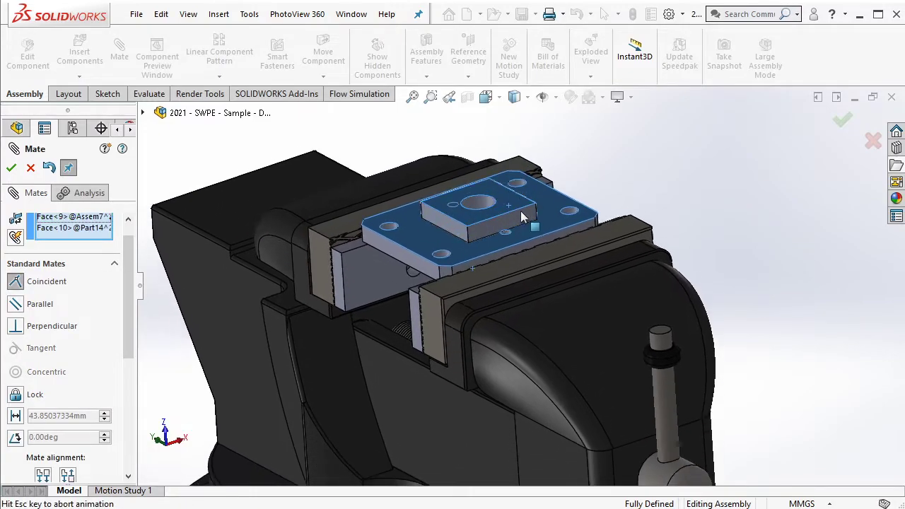
click(686, 197)
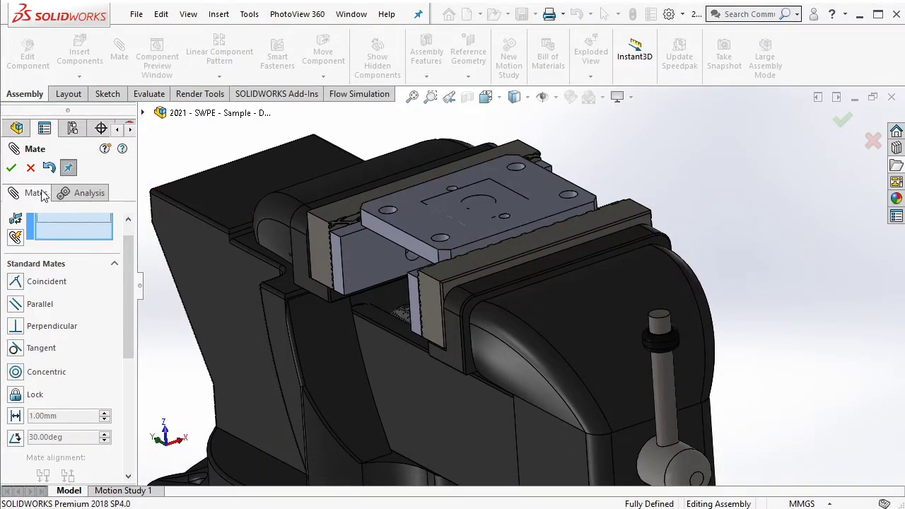
click(12, 168)
mouse_move(677, 210)
middle_down()
mouse_move(577, 209)
mouse_move(603, 205)
mouse_move(534, 369)
middle_up()
Type a Notepad note that the centred datum makes setting the CAM zero point easier, then clear it
drag(325, 147, 702, 142)
text(with)
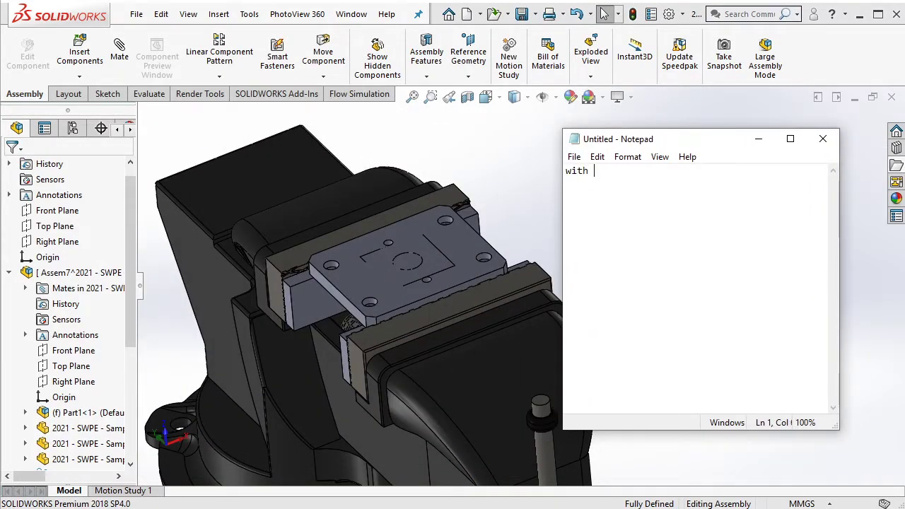
text( this, )
text(th)
text(e datum)
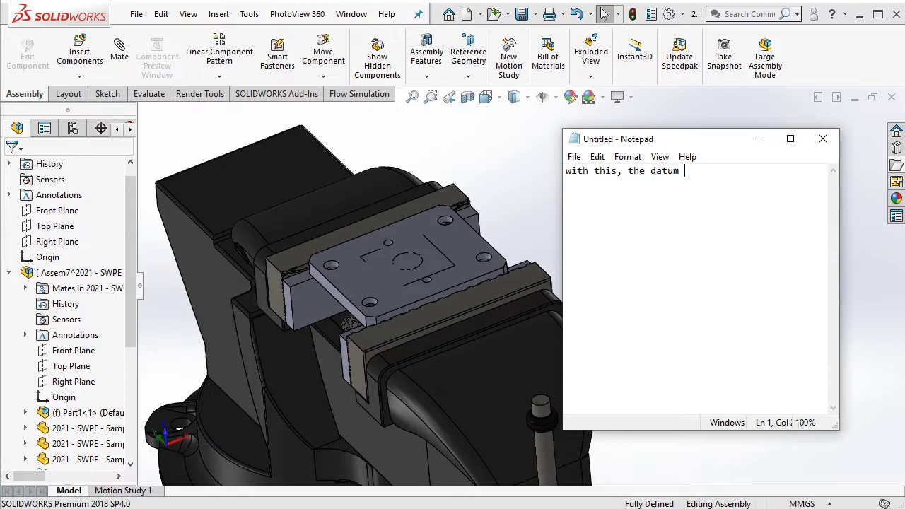
text( is al)
text(ready in)
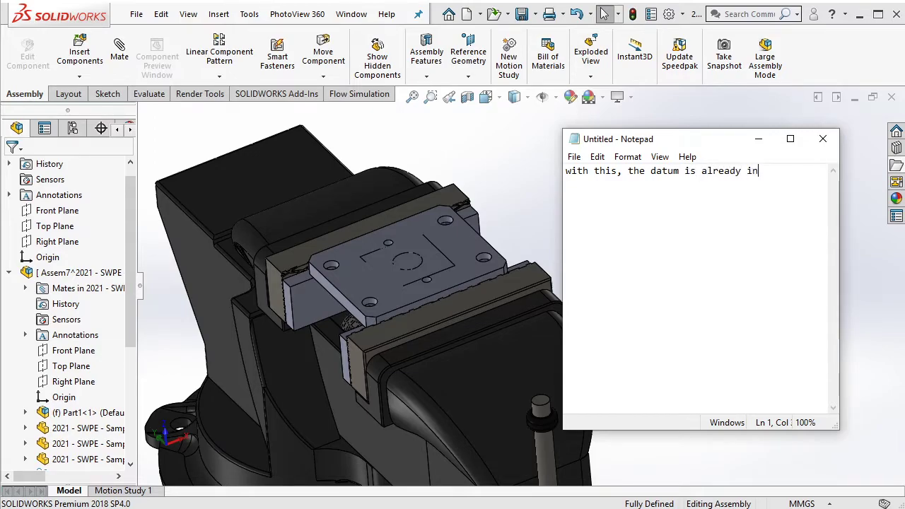
text( center posi)
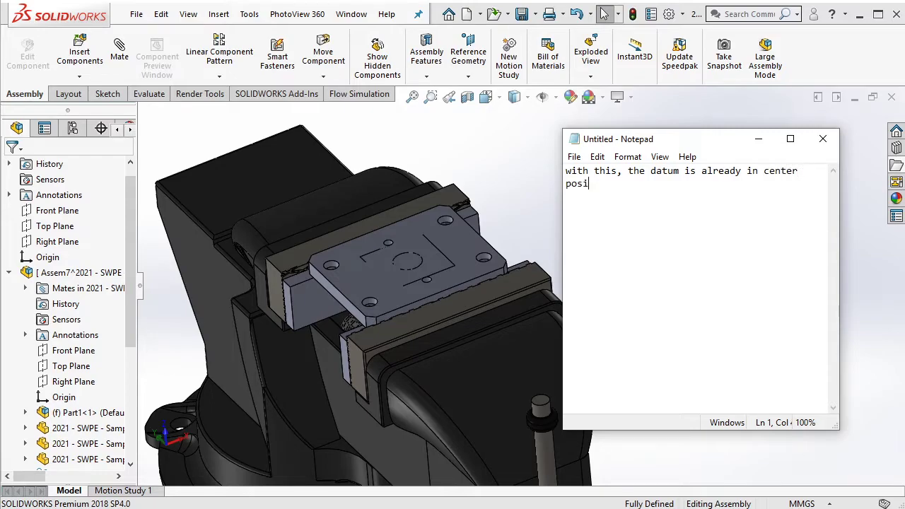
text(tion, )
text(make )
text(us easier in)
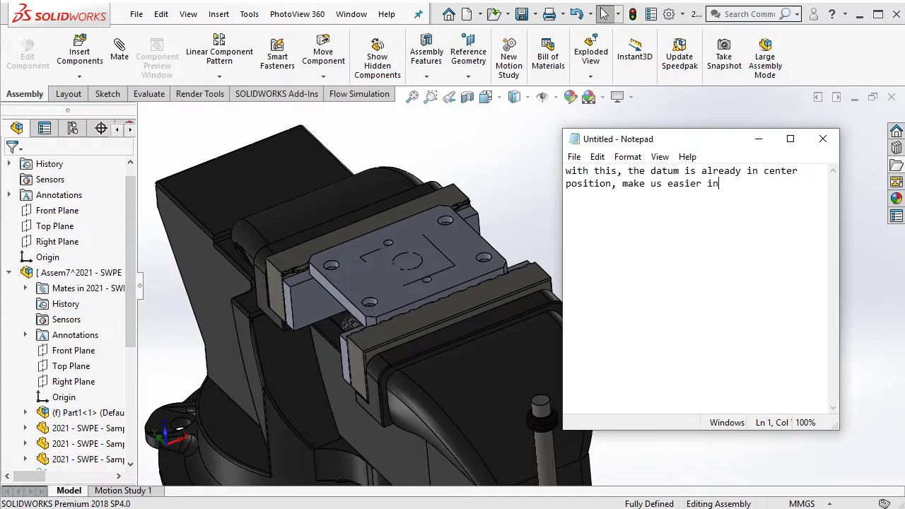
text( set the zero poi)
text(nt in C)
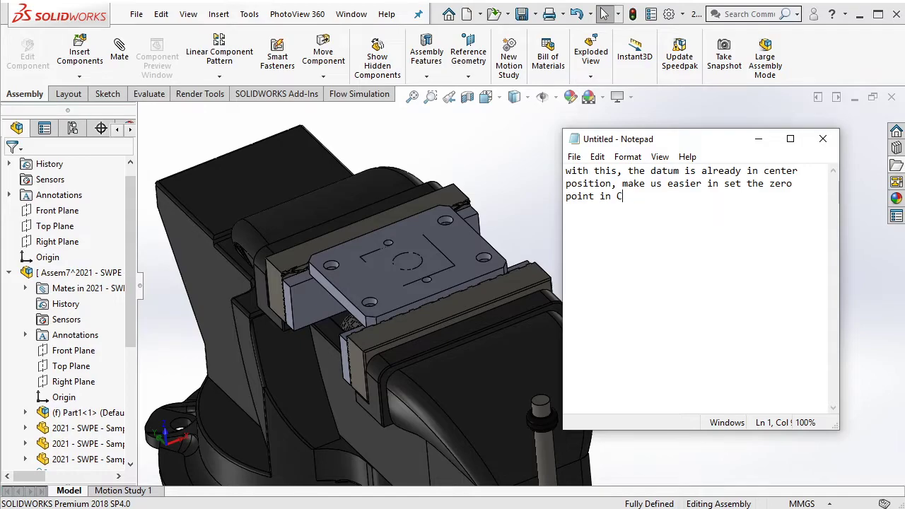
text(AM program)
key(ctrl+a)
key(BackSpace)
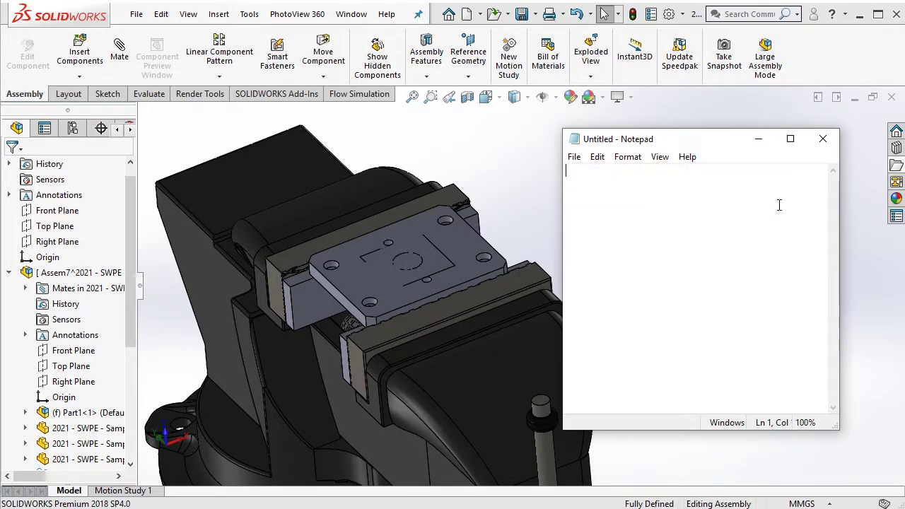
Collapse the assembly tree and delete the extra Part14 component
click(758, 138)
middle_drag(596, 242, 575, 222)
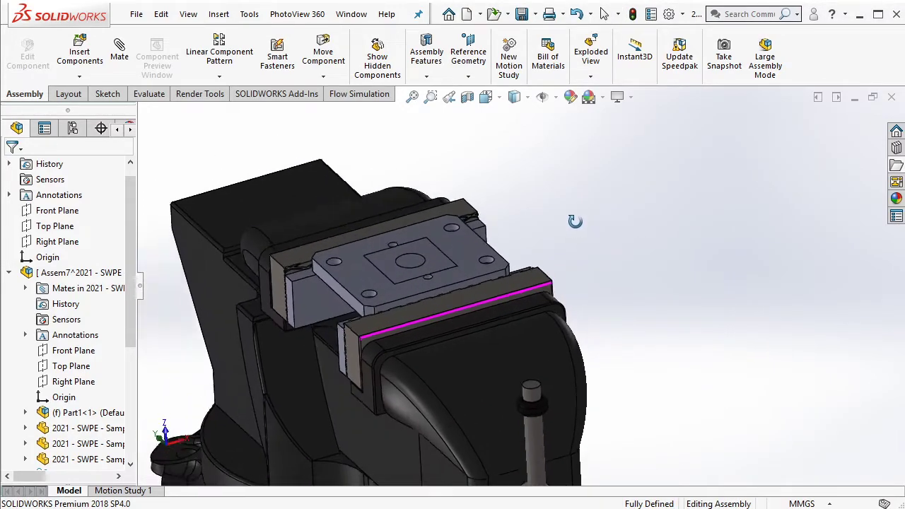
drag(575, 221, 586, 212)
click(605, 14)
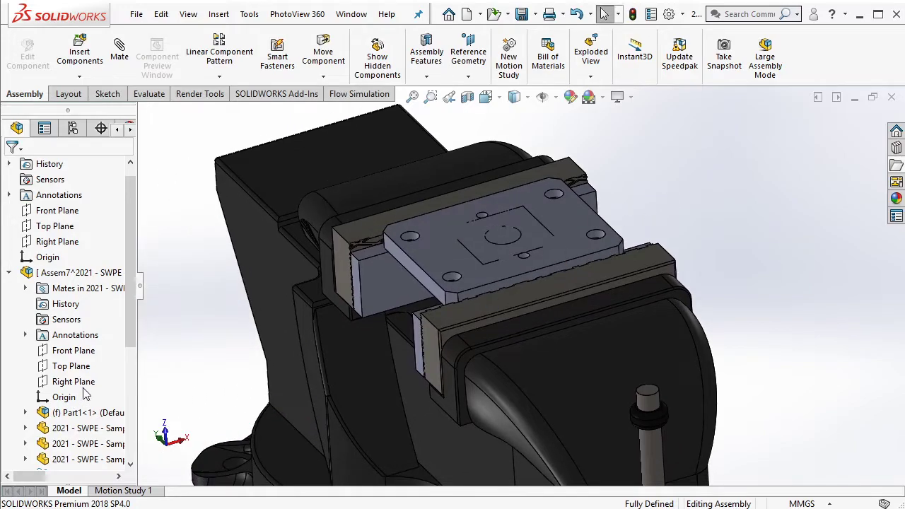
right_click(110, 322)
click(117, 326)
click(105, 307)
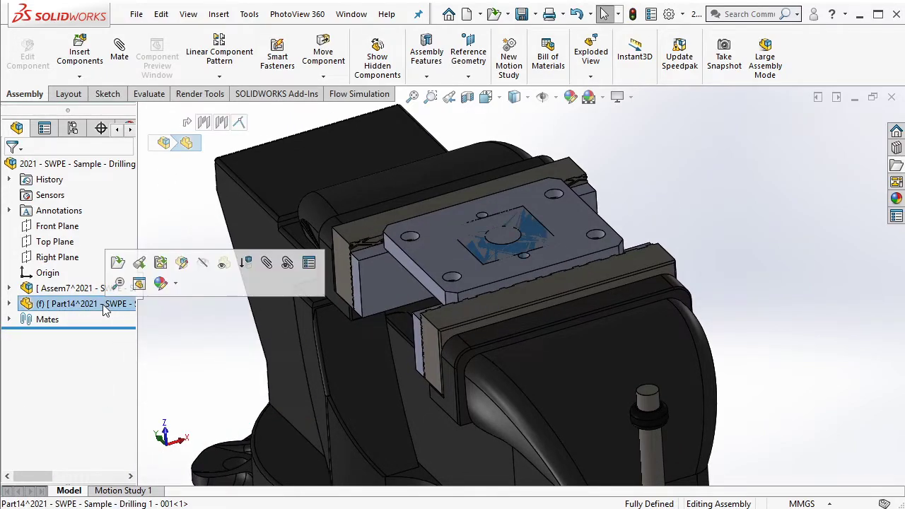
right_click(105, 309)
click(141, 351)
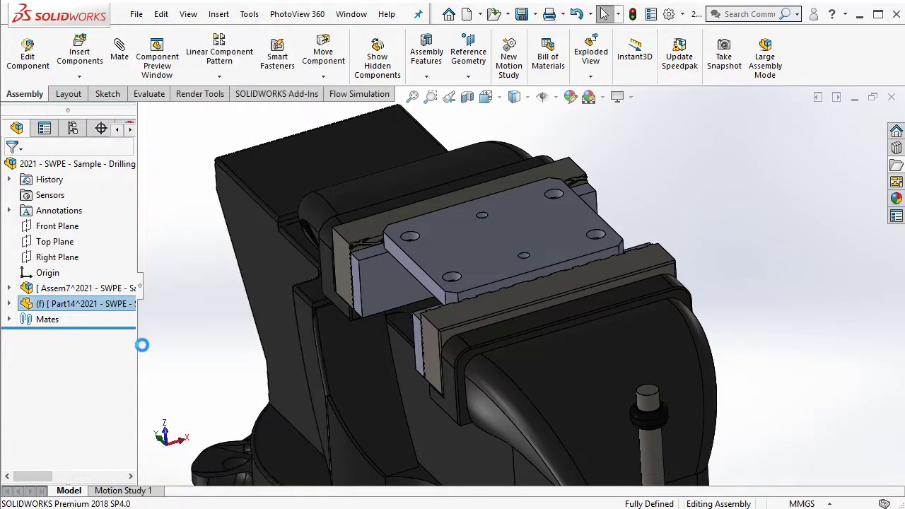
Dissolve the Assem7 subassembly so its parts sit at the top level
right_click(115, 294)
click(156, 299)
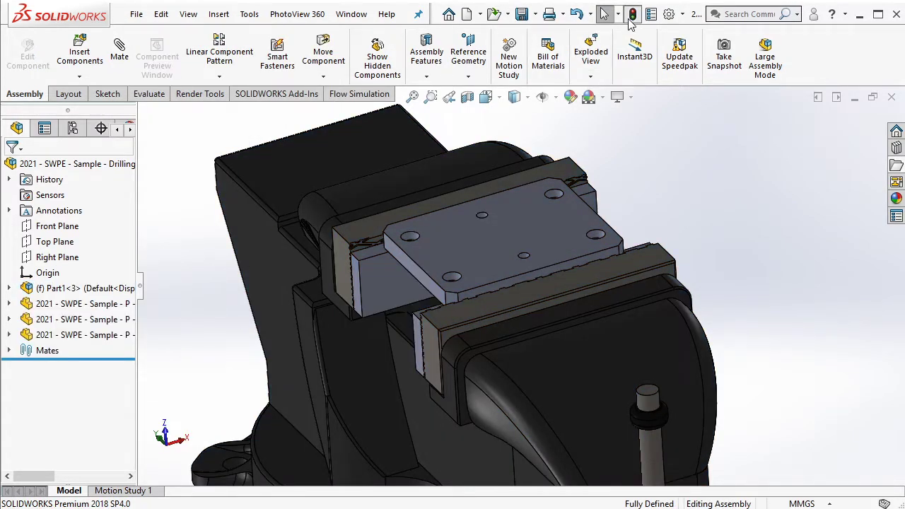
mouse_move(584, 202)
middle_down()
mouse_move(689, 257)
mouse_move(592, 209)
mouse_move(611, 207)
middle_up()
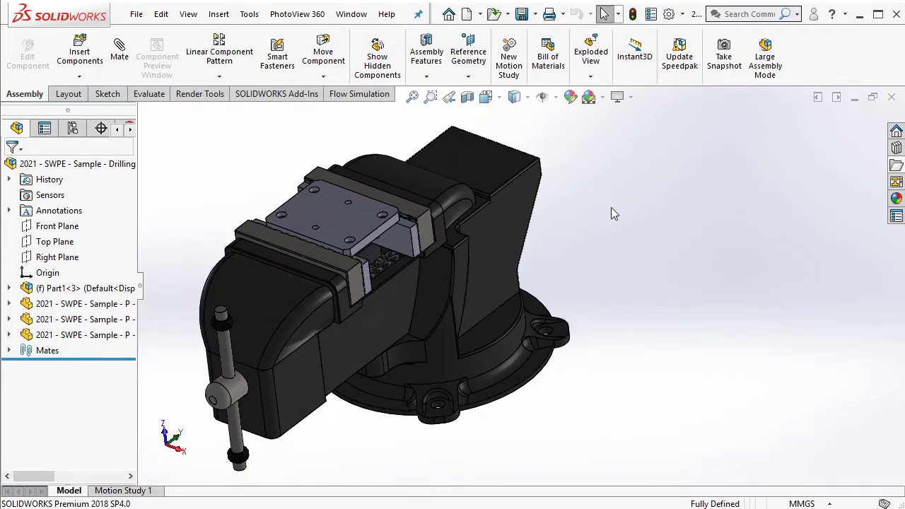
Type 'then, export this whole model to STEP file' in Notepad, then erase it
click(470, 505)
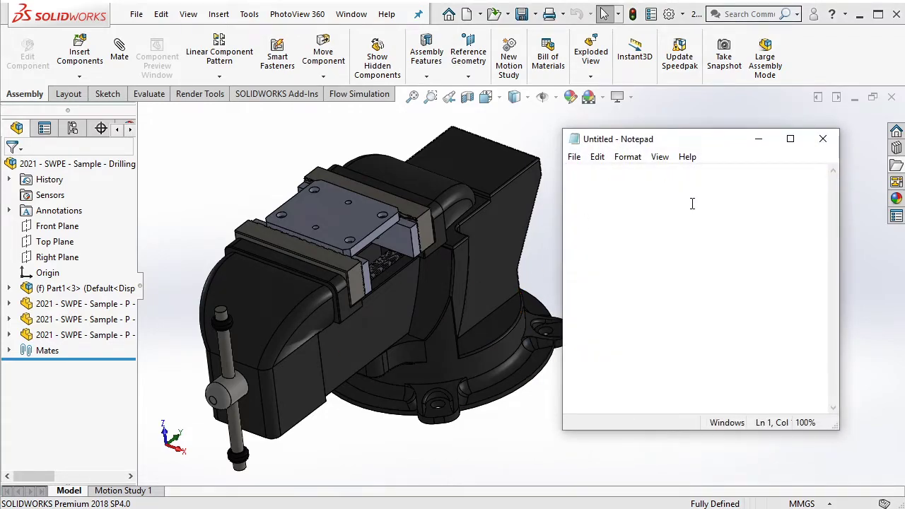
text(then, )
text(export t)
text(his )
text(whole model )
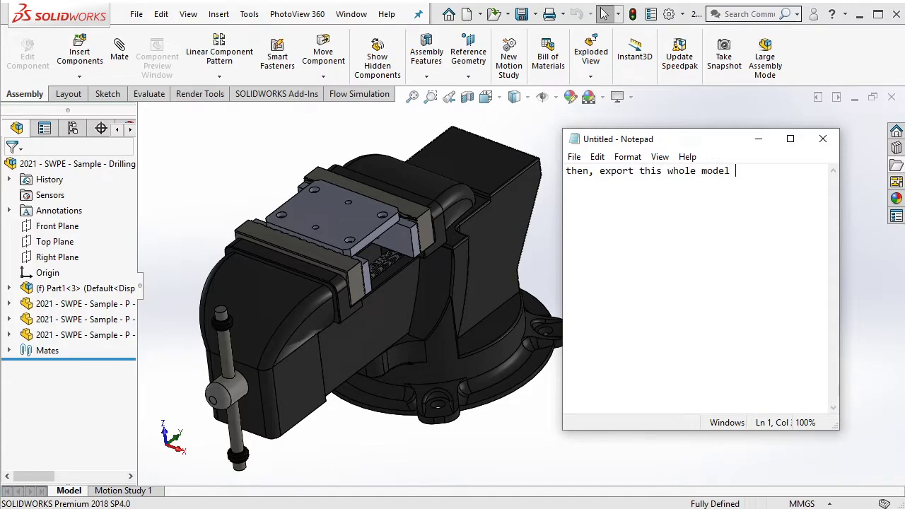
text(to STEP fi)
text(le)
key(ctrl+a)
key(BackSpace)
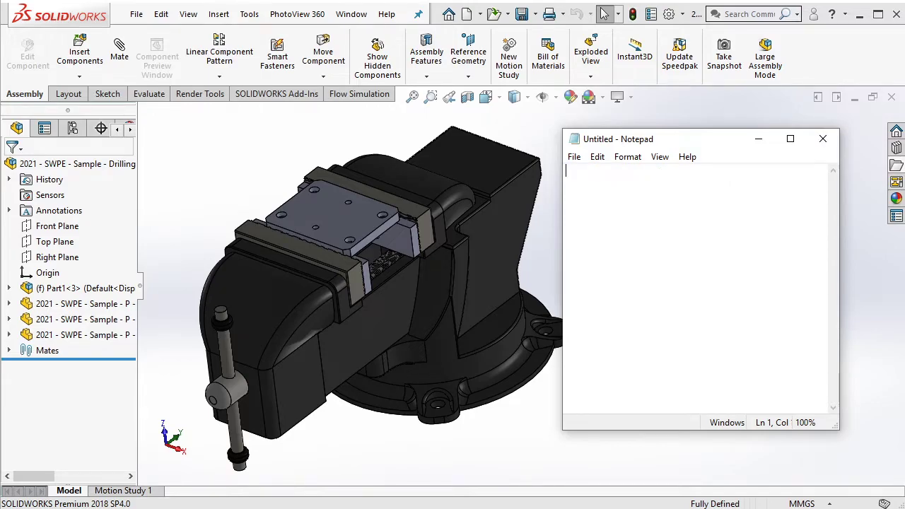
Save the vise assembly as STEP AP214 (*.step), declining to resolve hidden components
click(677, 99)
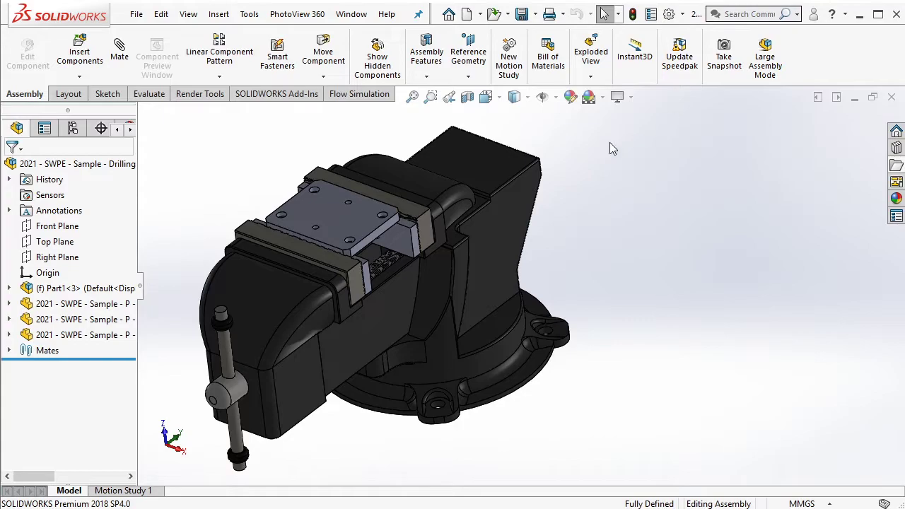
click(136, 14)
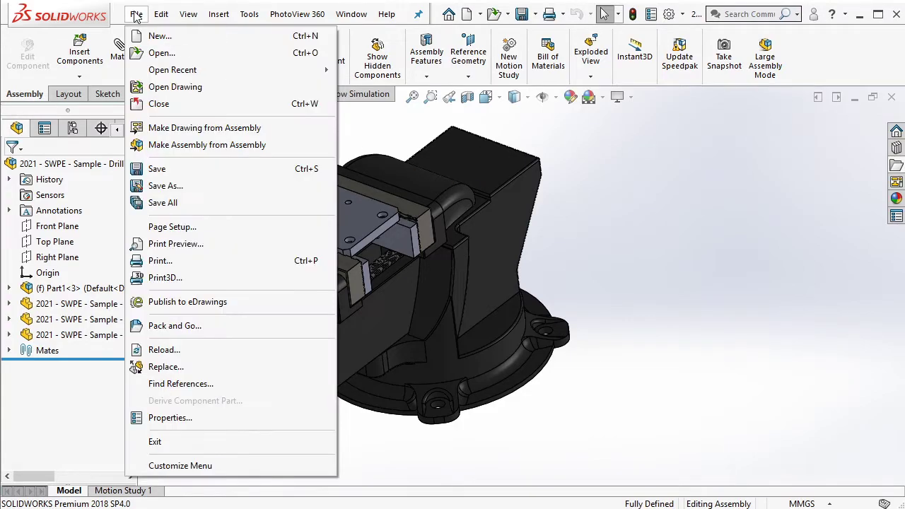
click(173, 189)
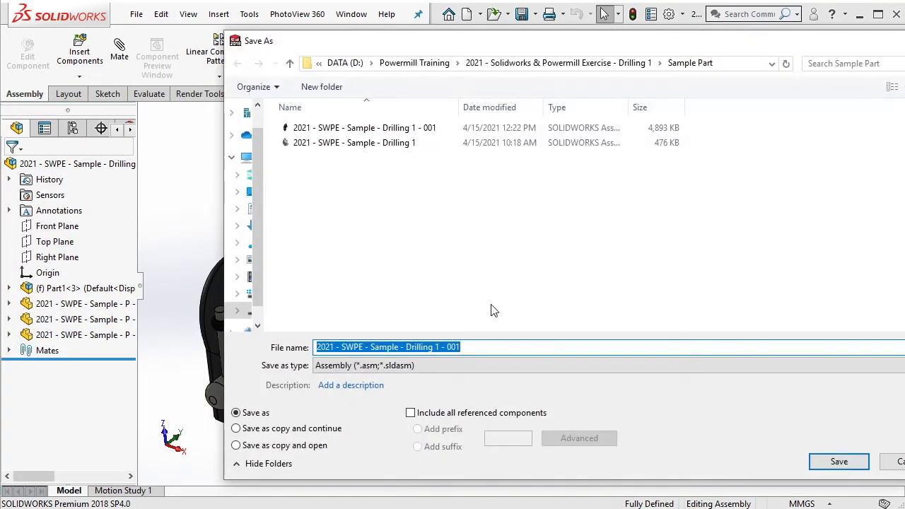
click(516, 368)
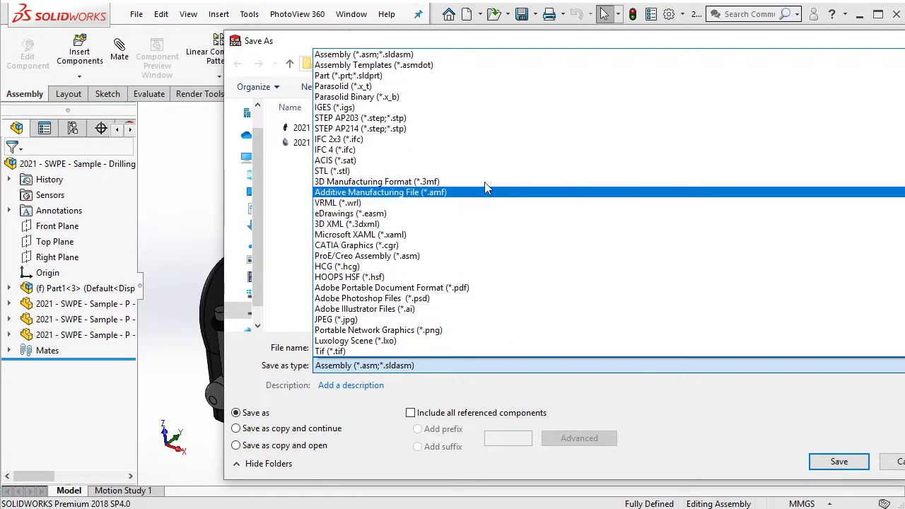
click(400, 129)
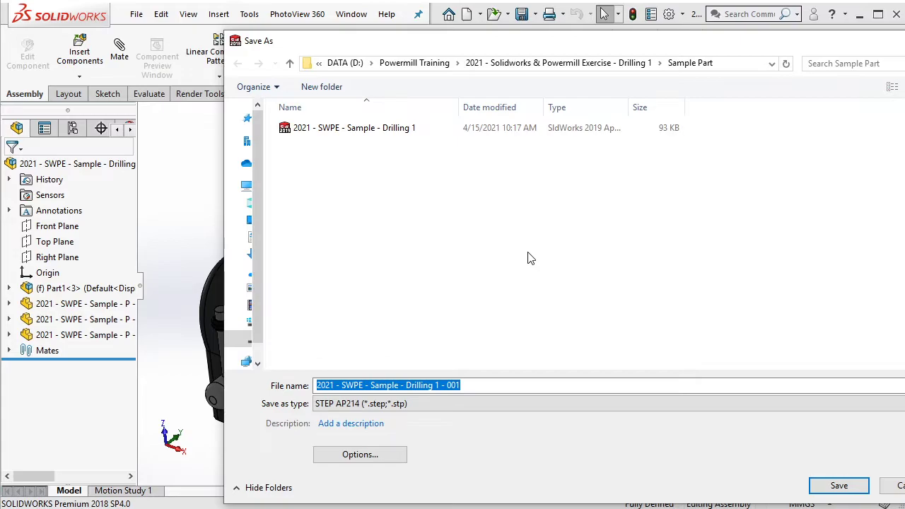
click(834, 486)
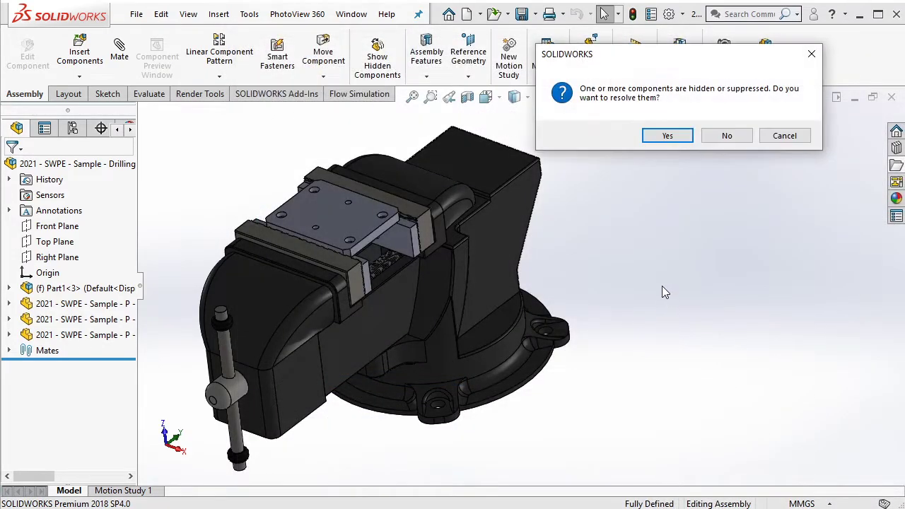
click(731, 138)
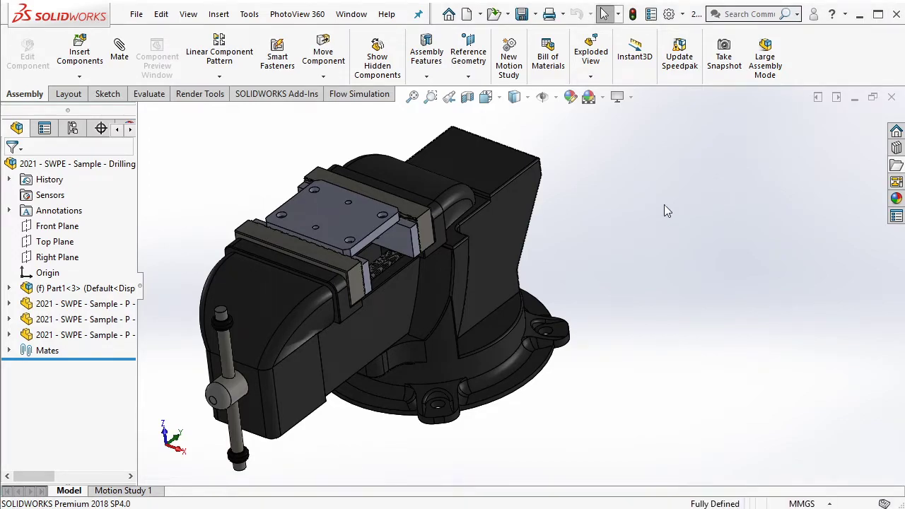
Show the Sample Part folder with the exported STEP file selected, PowerMill open behind
ctrl+middle_drag(599, 232, 644, 230)
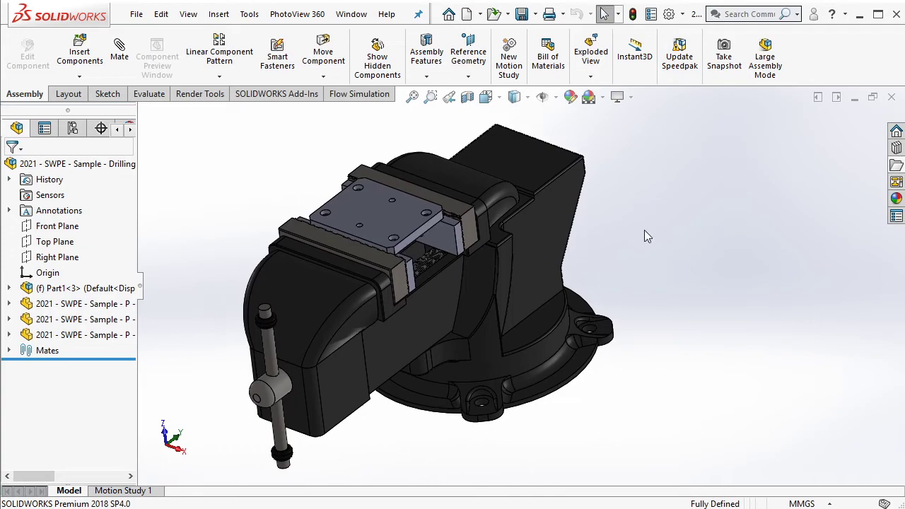
key(alt+Tab)
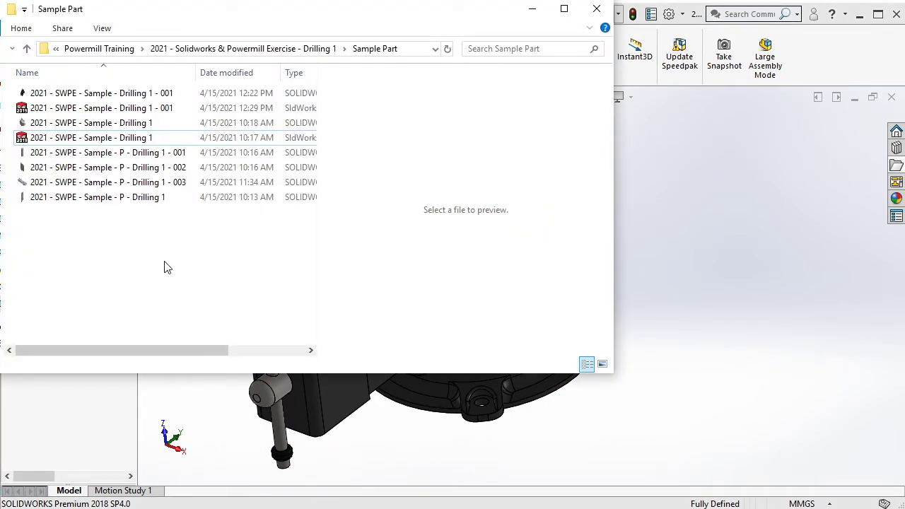
click(159, 107)
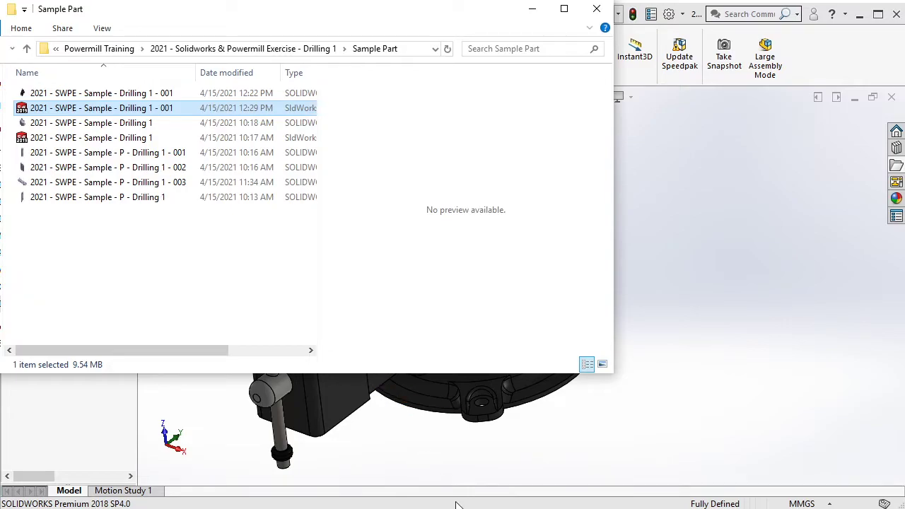
key(alt+Tab)
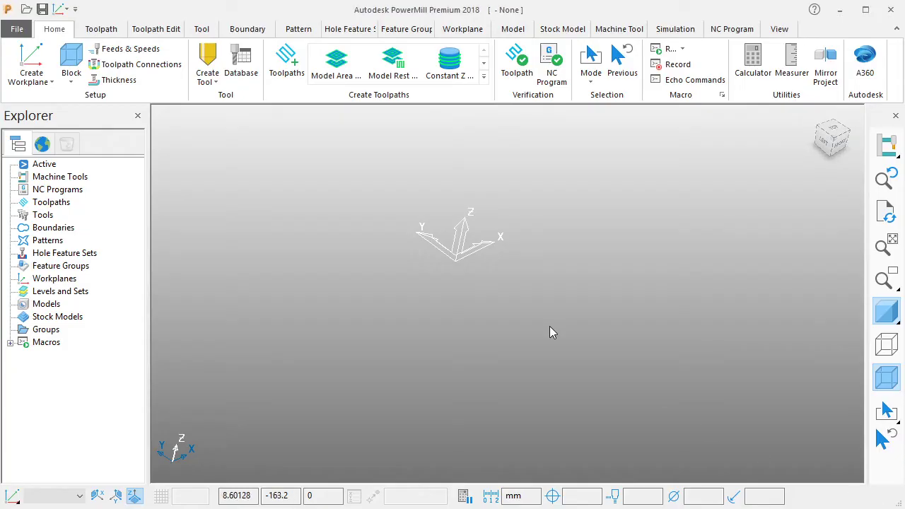
key(alt+Tab)
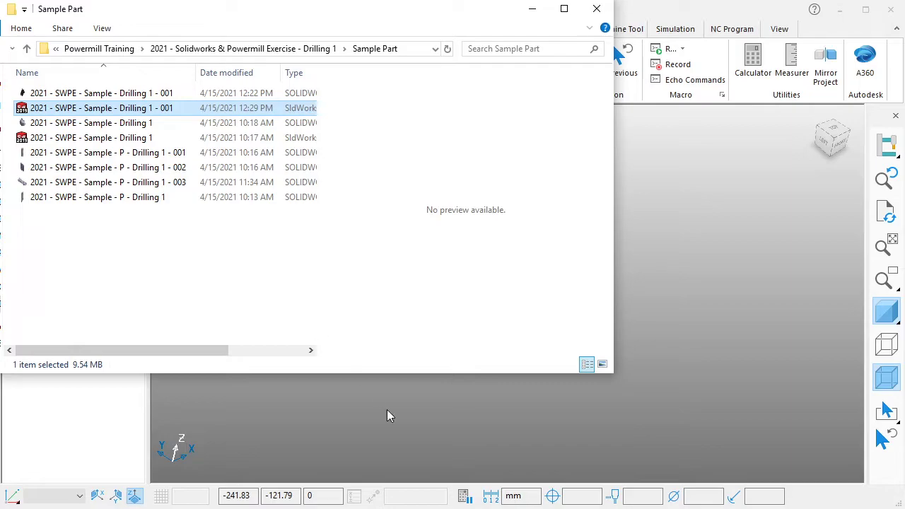
text(t)
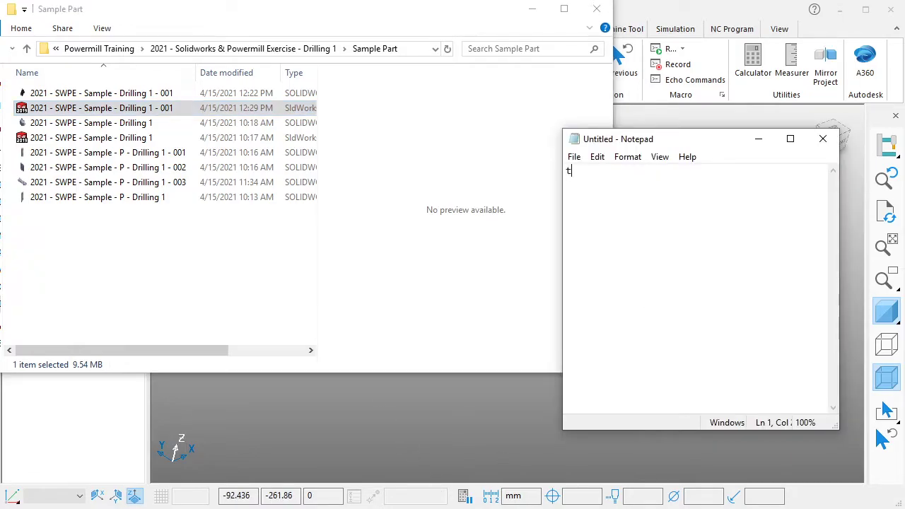
text(hen, w)
text(e open / i)
text(mport t)
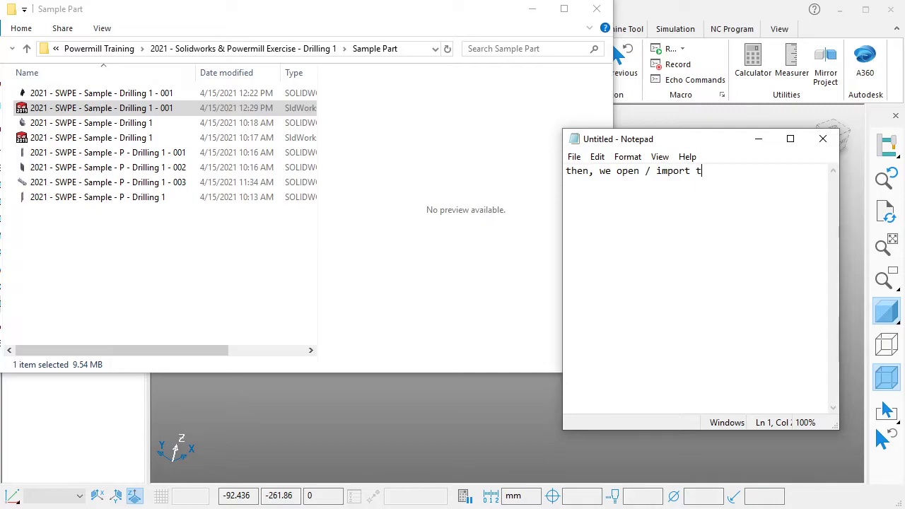
text(he STEP )
text(file into A)
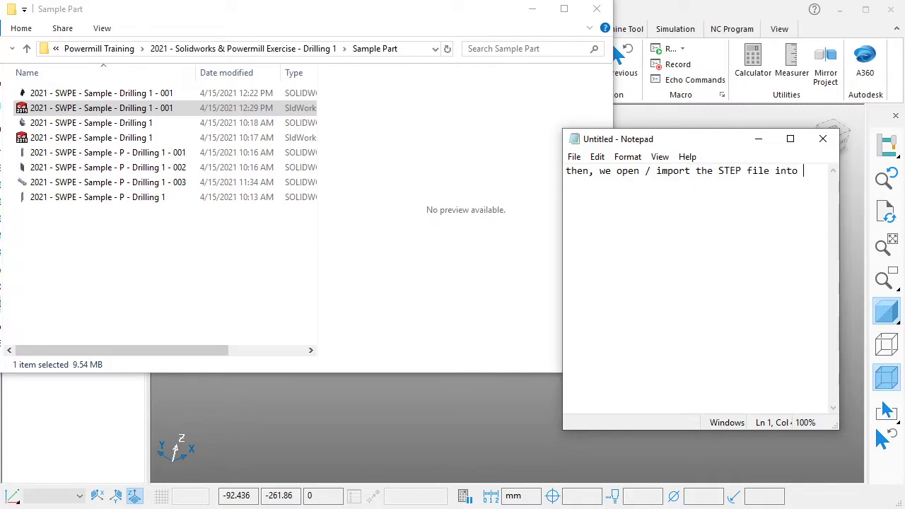
text(utodesk P)
text(owermill)
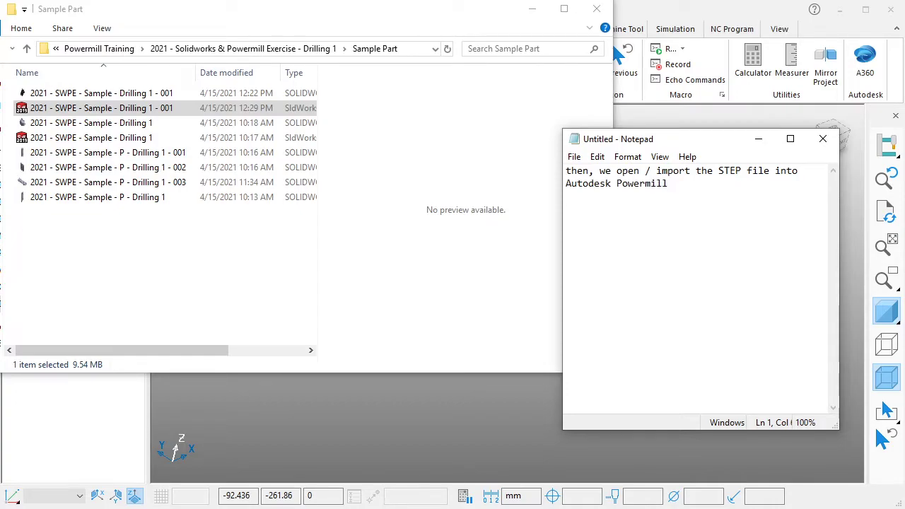
key(ctrl+a)
key(BackSpace)
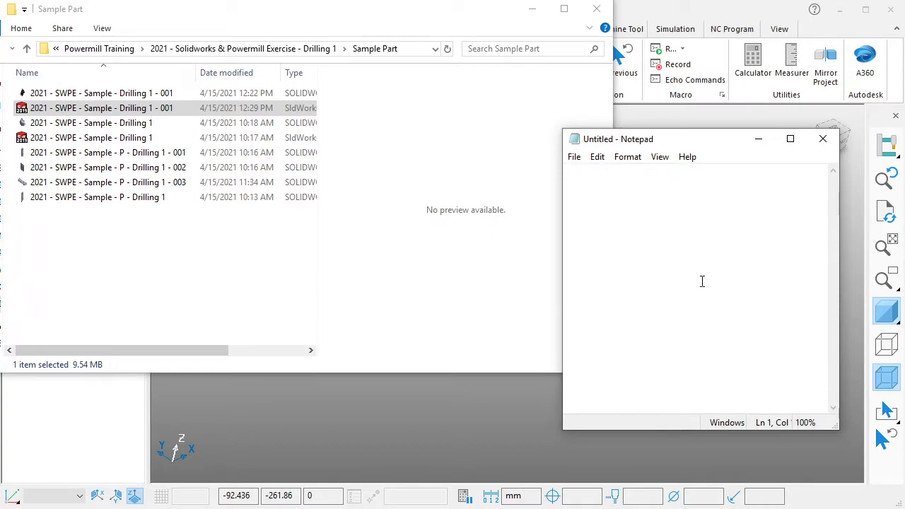
Drag the exported STEP vise file from the Sample Part folder into PowerMill to load it
click(823, 139)
click(214, 249)
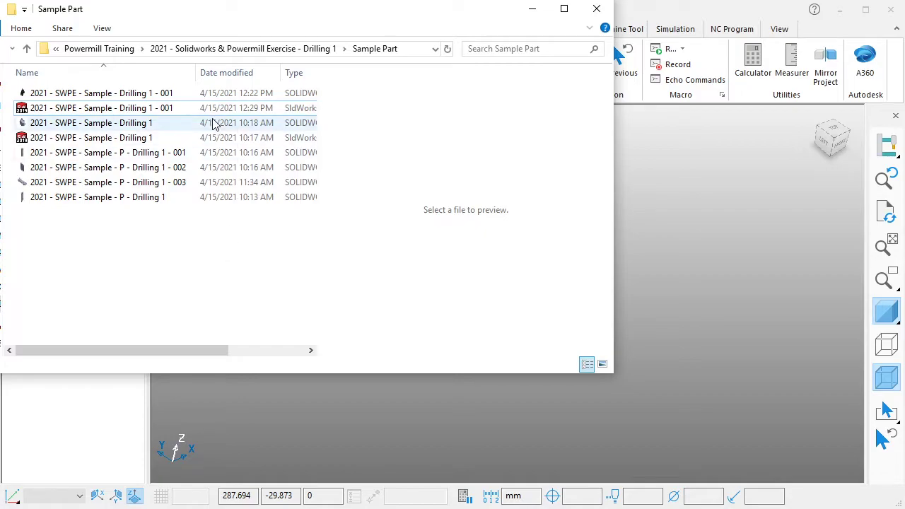
drag(161, 108, 707, 262)
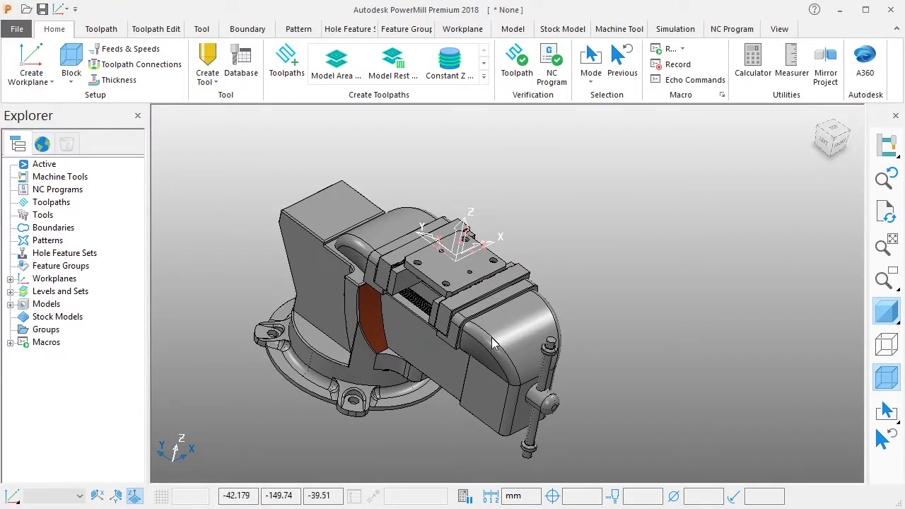
mouse_move(452, 280)
middle_down()
mouse_move(365, 280)
mouse_move(406, 363)
mouse_move(303, 366)
mouse_move(646, 363)
mouse_move(531, 269)
mouse_move(494, 297)
middle_up()
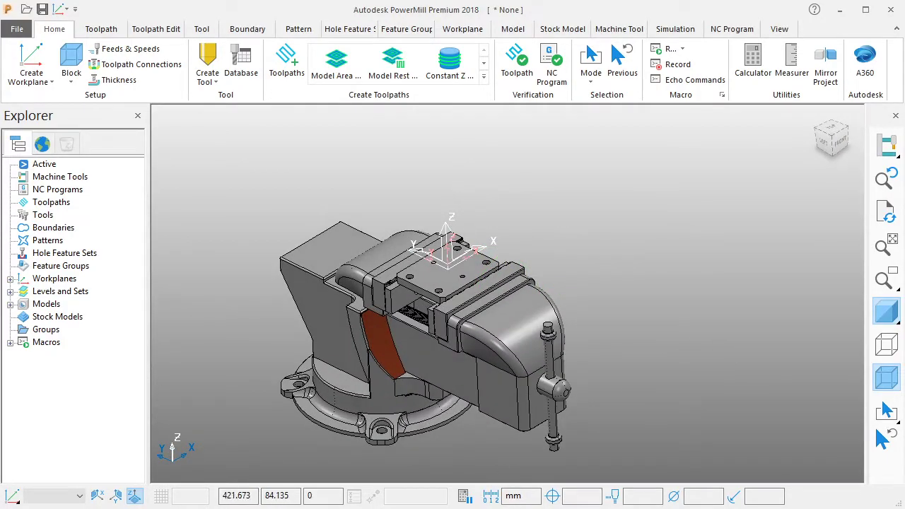
text(the)
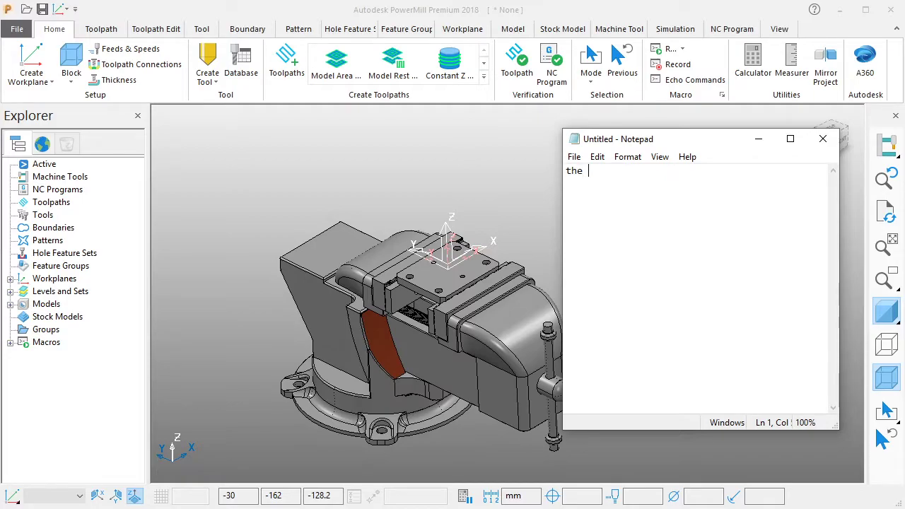
text(STEP file is s)
text(ucce)
text(ssfully)
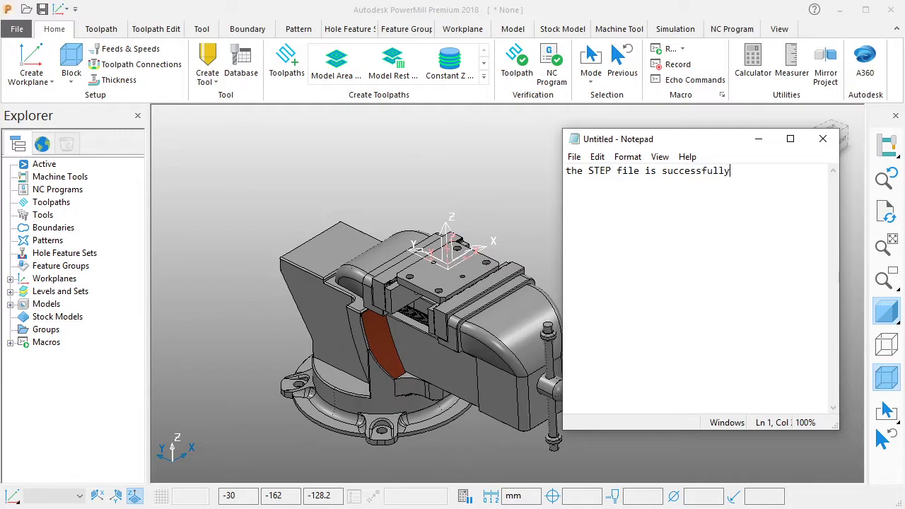
text(impro)
text(rted )
text(intoAutod)
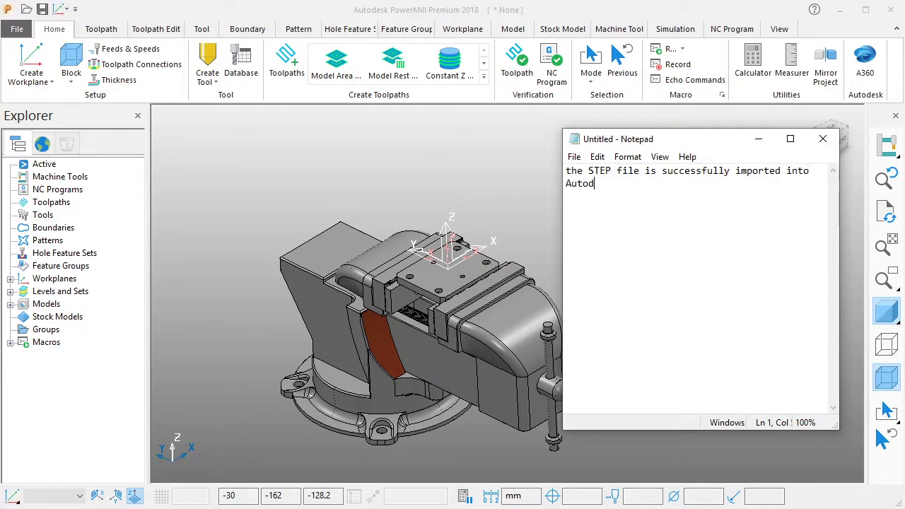
text(esk Po)
text(rmill)
key(ctrl+a)
key(BackSpace)
Expand the Workplanes branch to list all the imported workplanes
click(758, 138)
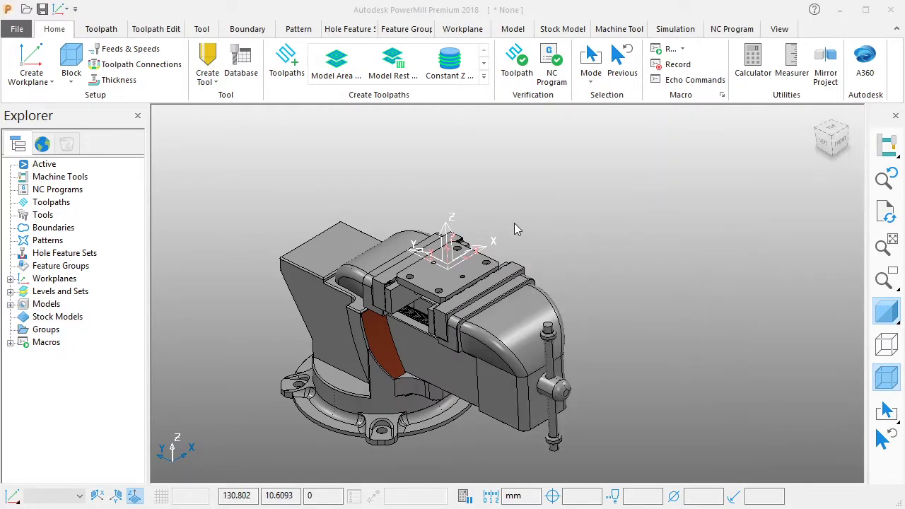
scroll(500, 235, up, 3)
scroll(499, 241, down, 1)
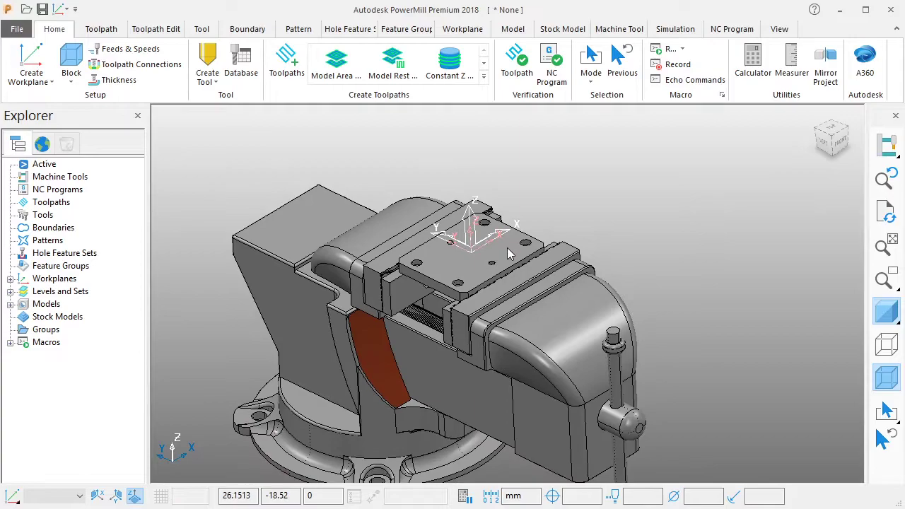
scroll(504, 249, down, 2)
click(12, 280)
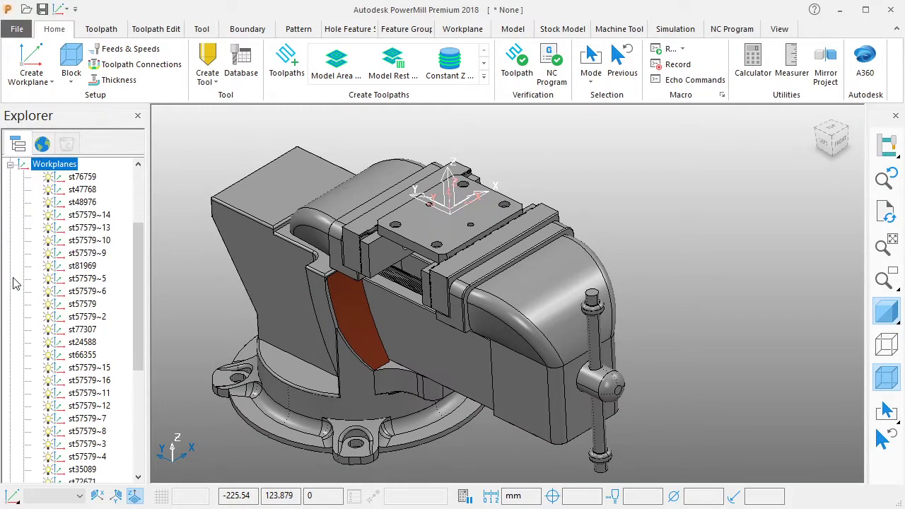
scroll(136, 253, up, 1)
mouse_move(137, 250)
mouse_down()
mouse_move(136, 320)
mouse_move(134, 245)
mouse_up()
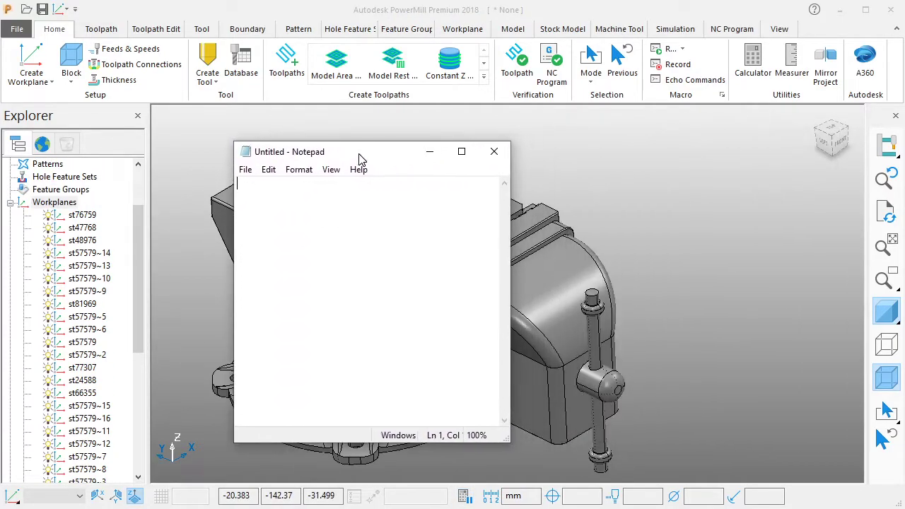
Type the note 'so many workplane, we do not need these', then erase it
drag(611, 155, 312, 186)
text(so )
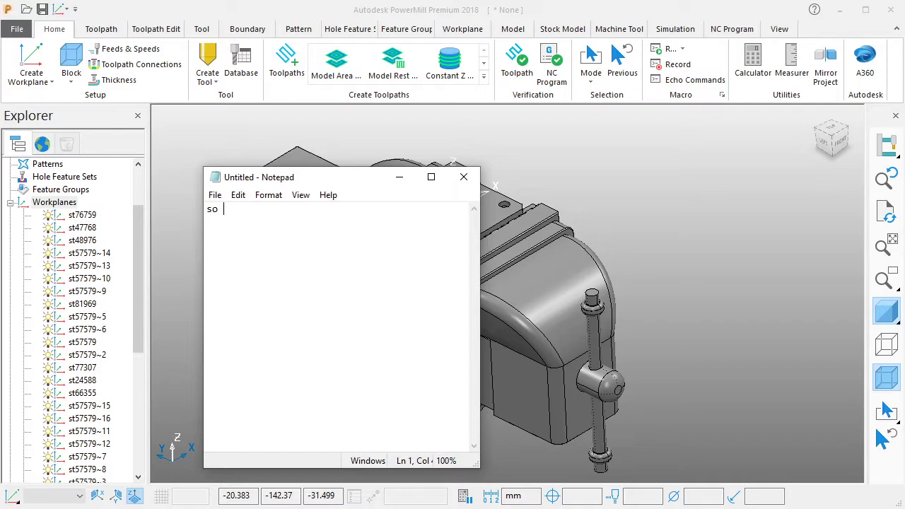
text(many workplane, we )
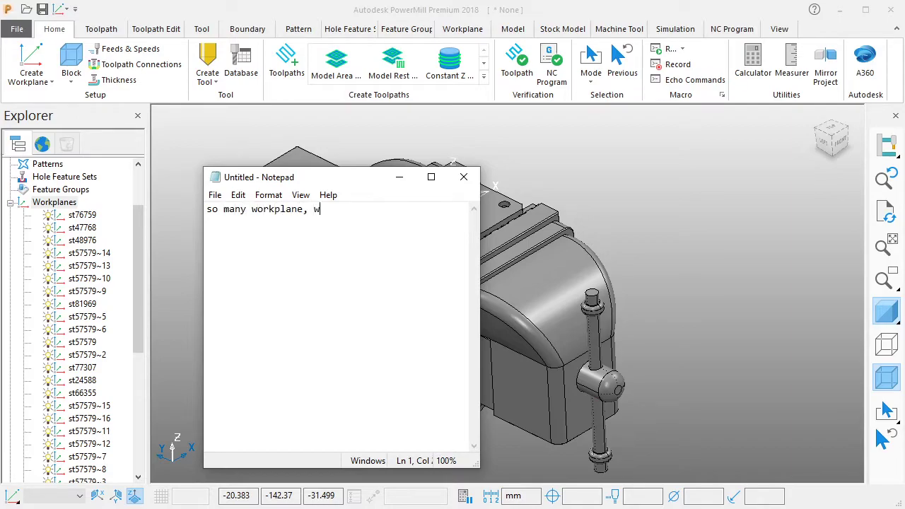
text(do not n)
text(eed the)
text(se)
key(ctrl+a)
key(BackSpace)
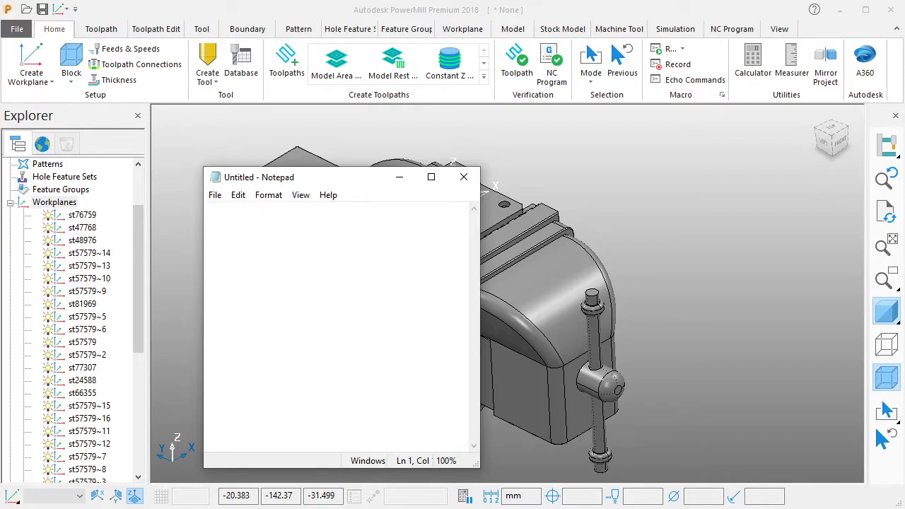
Select all 36 workplanes and delete them
click(399, 177)
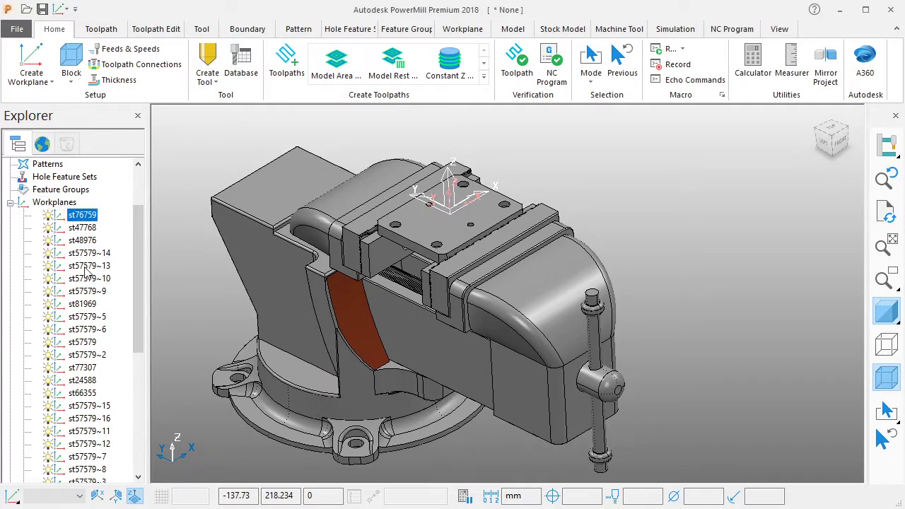
scroll(85, 285, down, 2)
scroll(85, 285, down, 3)
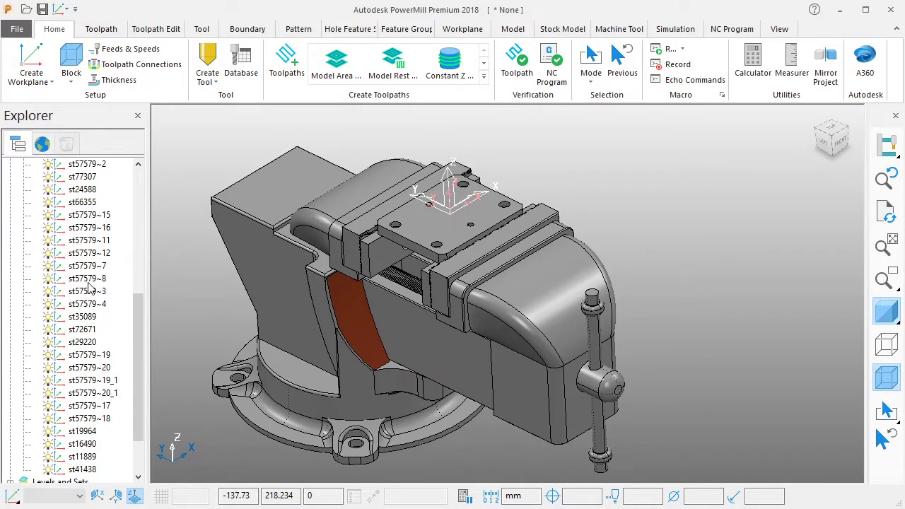
shift+click(90, 470)
right_click(90, 470)
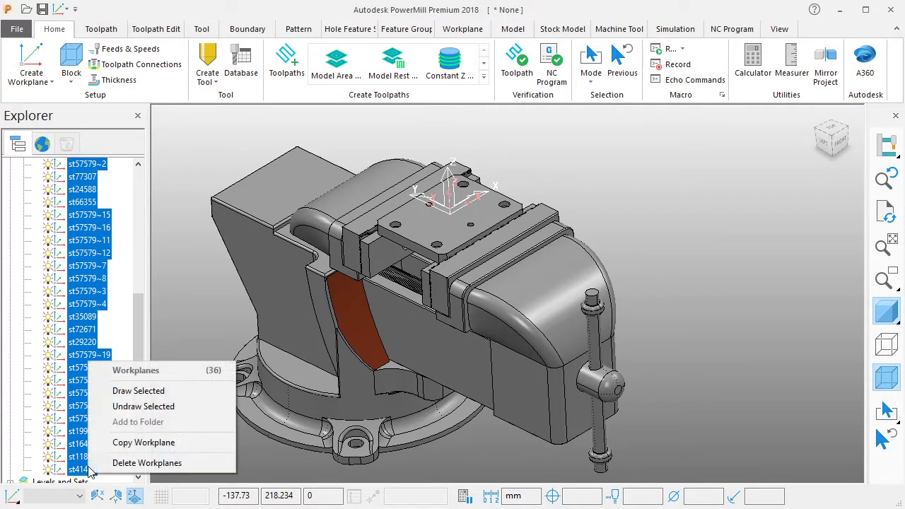
click(148, 464)
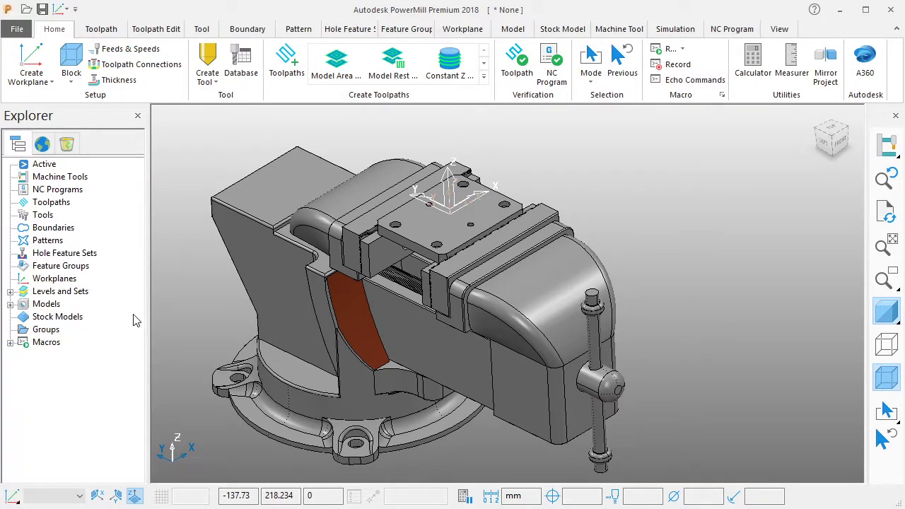
scroll(478, 196, down, 2)
scroll(478, 196, up, 3)
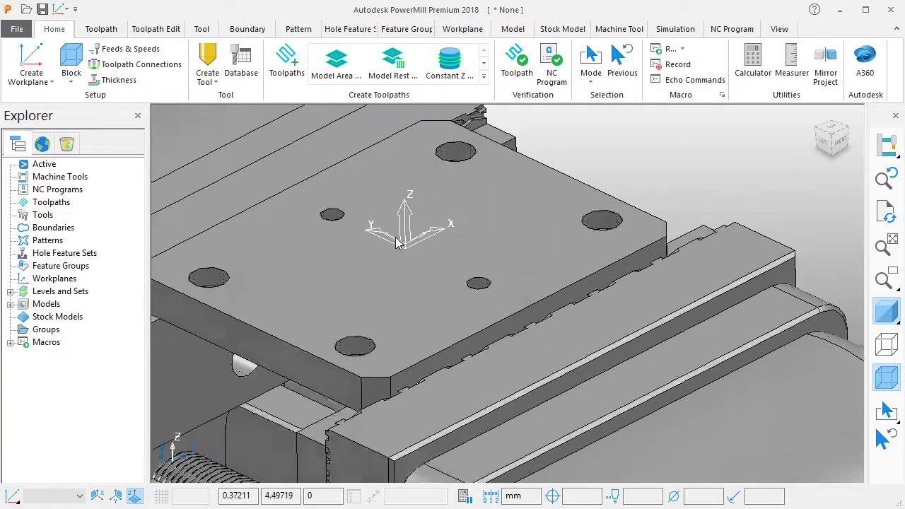
Note that the datum is auto-centred from the earlier SOLIDWORKS setup, saving one effort, then clear it
mouse_move(461, 203)
middle_down()
mouse_move(362, 201)
mouse_move(395, 269)
middle_up()
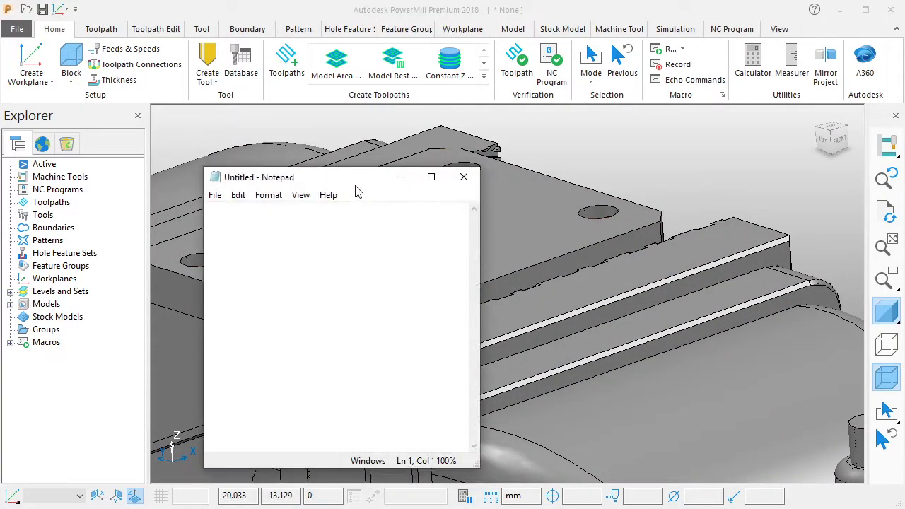
drag(353, 201, 602, 203)
text(<<)
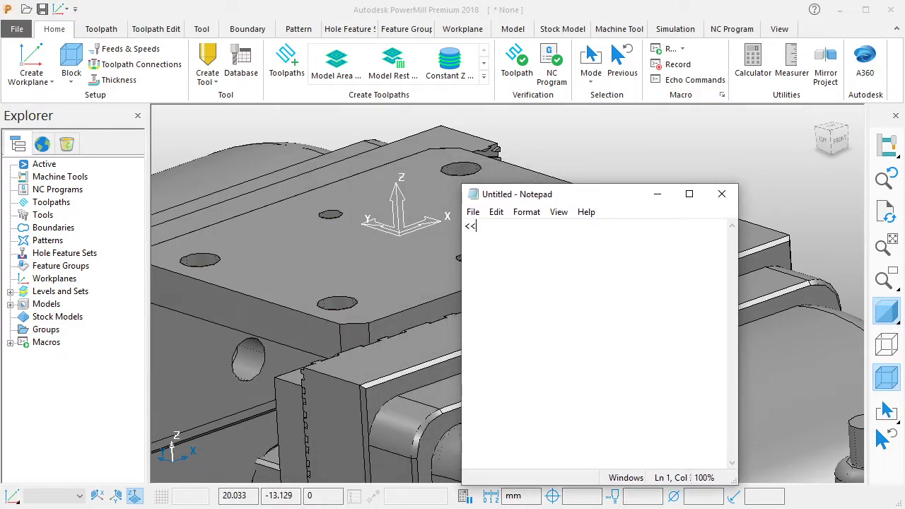
text( see, the )
text(datum )
text(is autom)
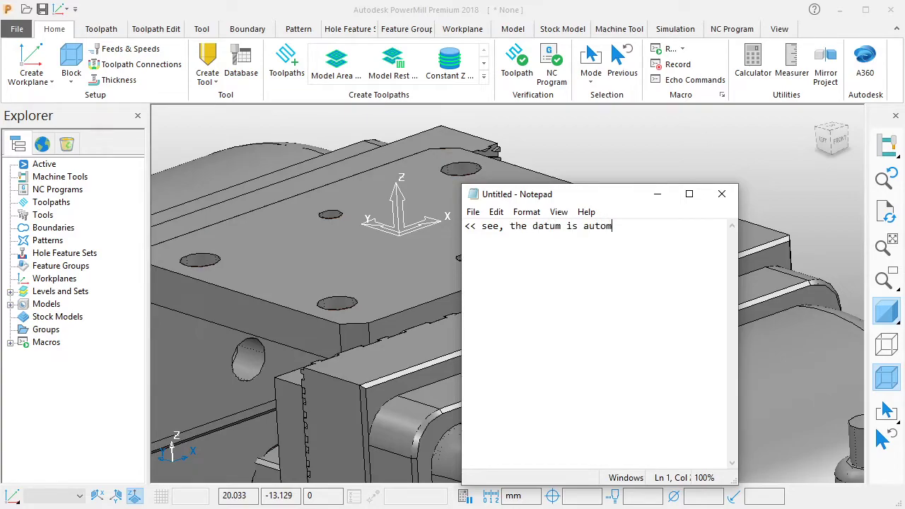
text(atically se)
text(t to the )
text(center)
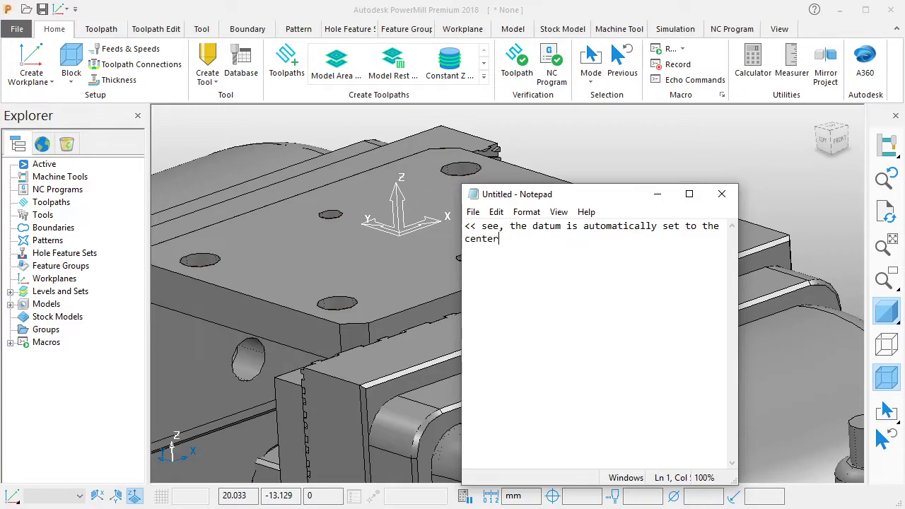
text(, becaus)
text(e we set it )
text(before in So)
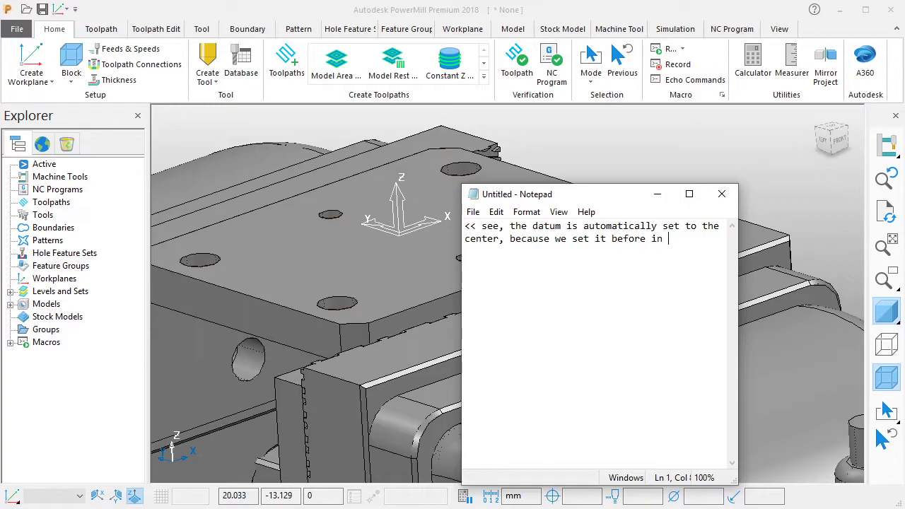
text(lidworks, el)
text(imi)
text(nate)
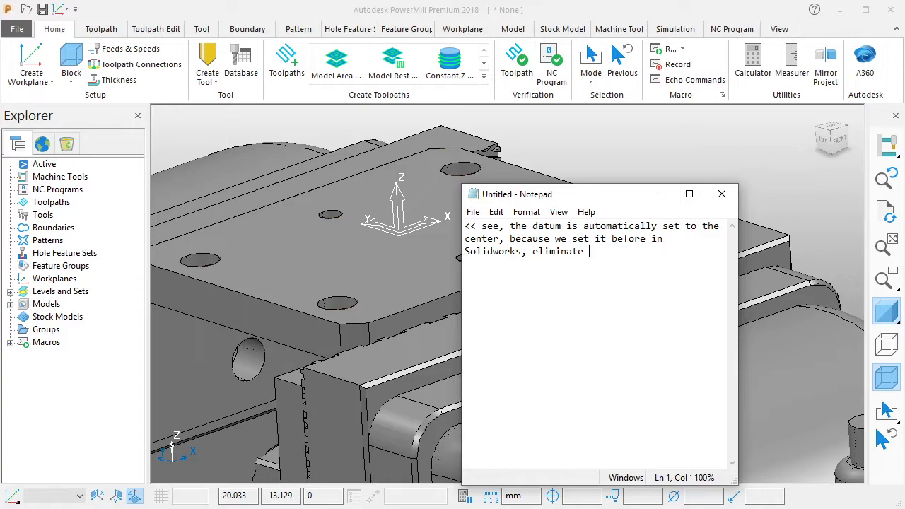
text( 1 effort)
key(ctrl+a)
key(Delete)
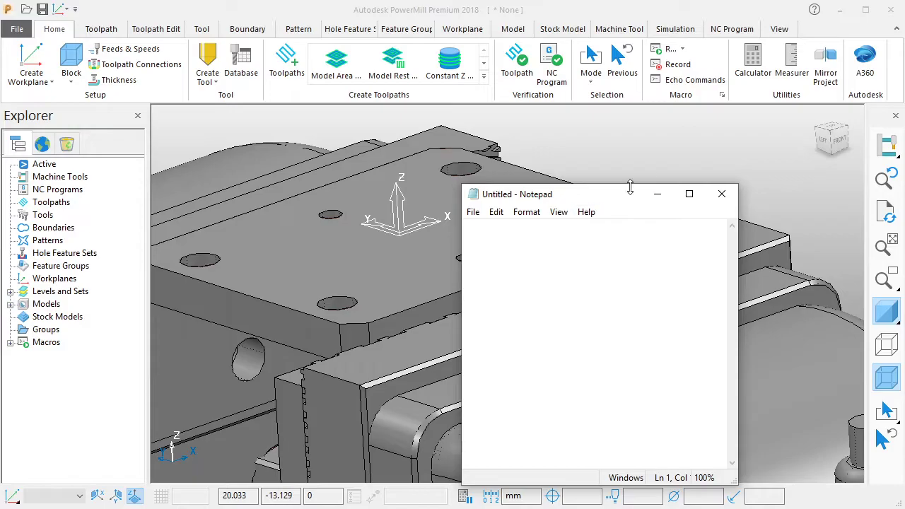
Zoom out and orbit to a top-down view of the whole vise
click(657, 194)
scroll(551, 249, up, 2)
scroll(552, 249, down, 1)
scroll(552, 207, down, 1)
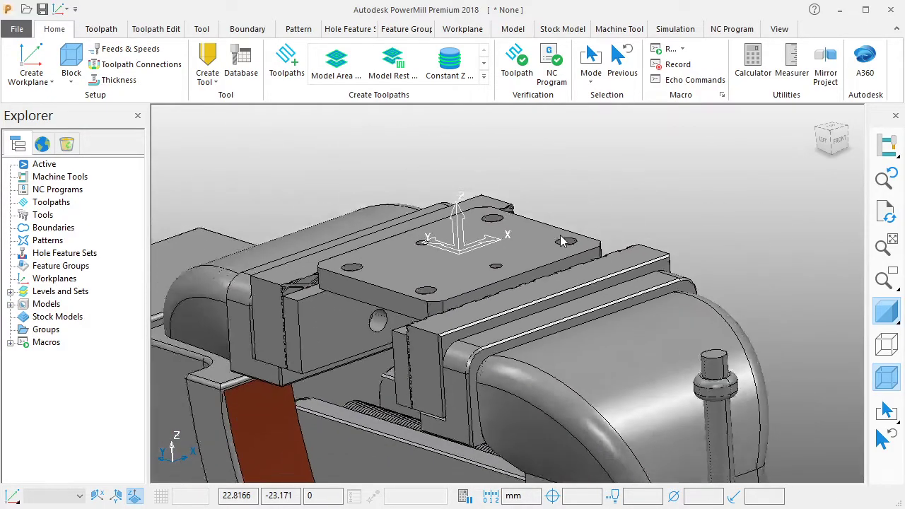
scroll(545, 268, down, 1)
scroll(532, 329, down, 1)
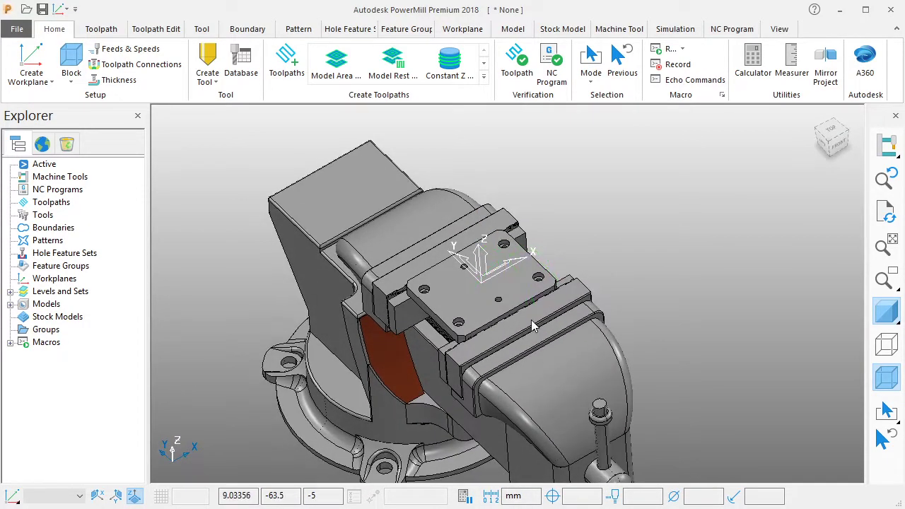
middle_drag(530, 320, 554, 290)
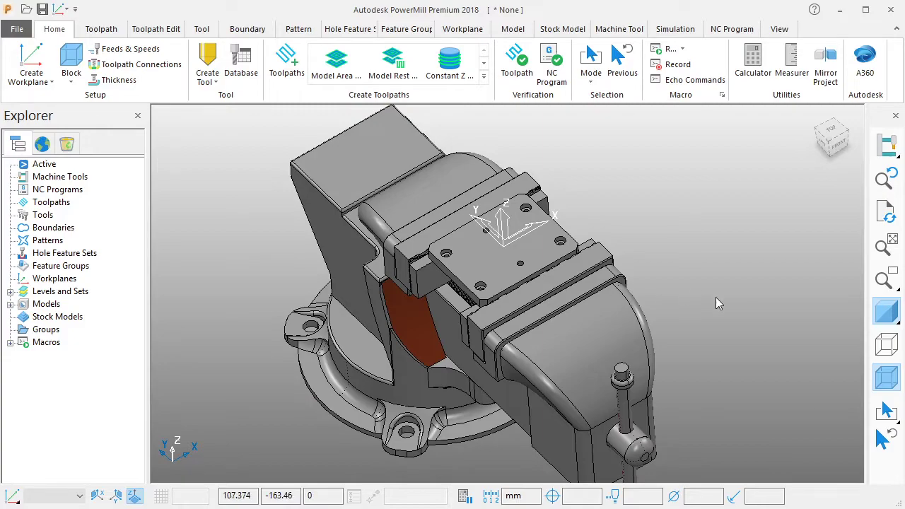
Type a Notepad note that this design was downloaded from GrabCAD
click(424, 460)
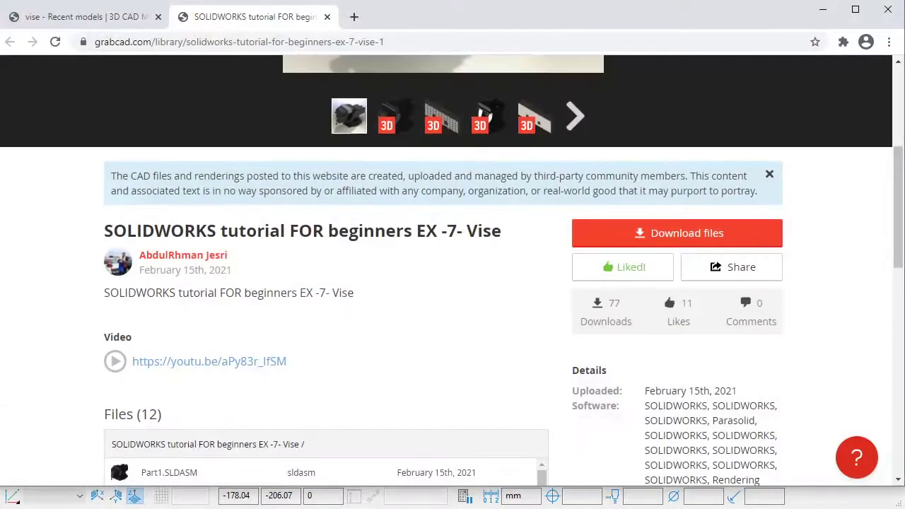
scroll(495, 234, up, 4)
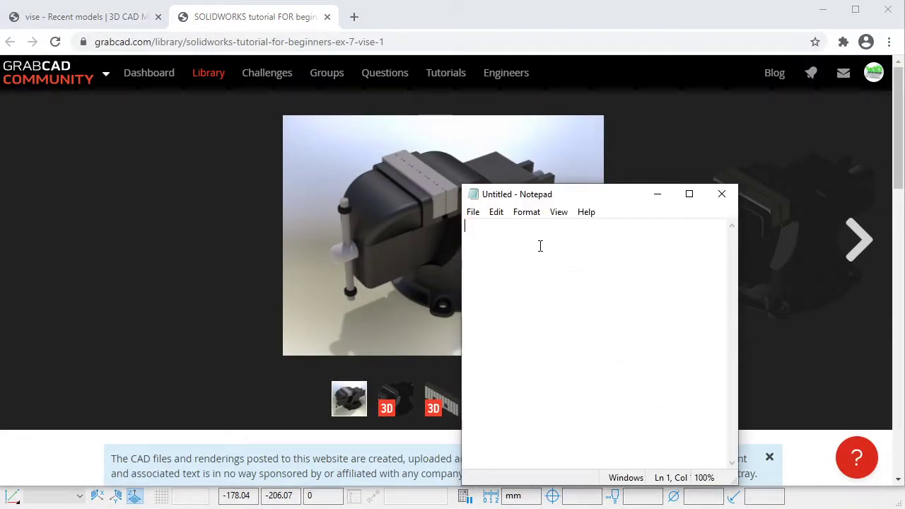
mouse_move(562, 196)
mouse_down()
mouse_move(684, 130)
mouse_move(669, 129)
mouse_up()
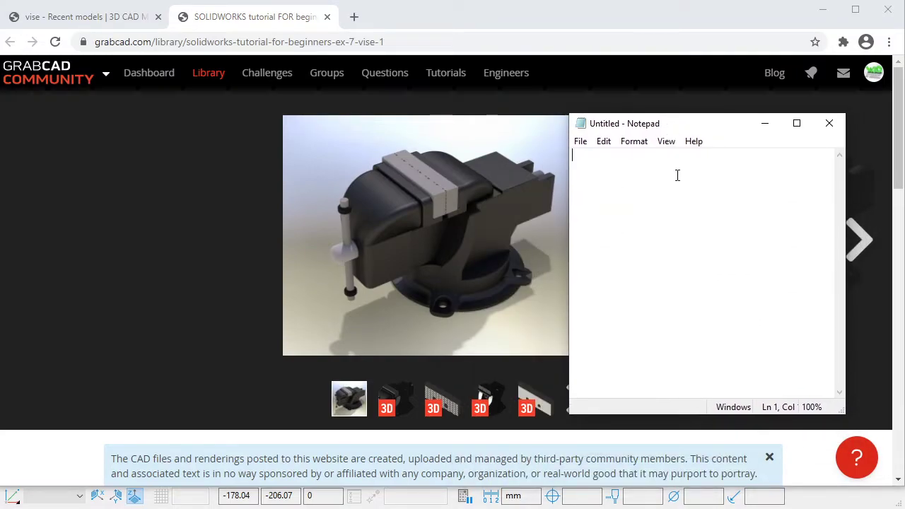
text(just for)
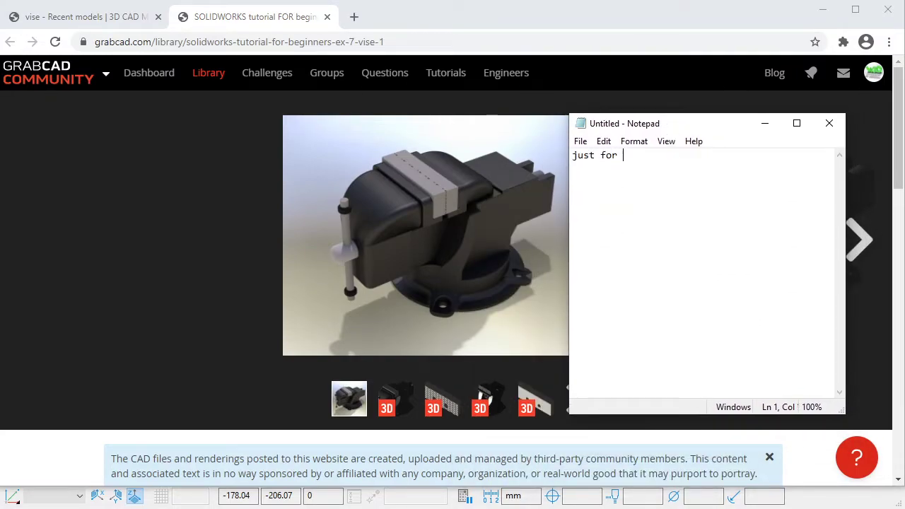
text(your)
text( info, )
text(th)
text(d)
text(e vise / )
text(jig i)
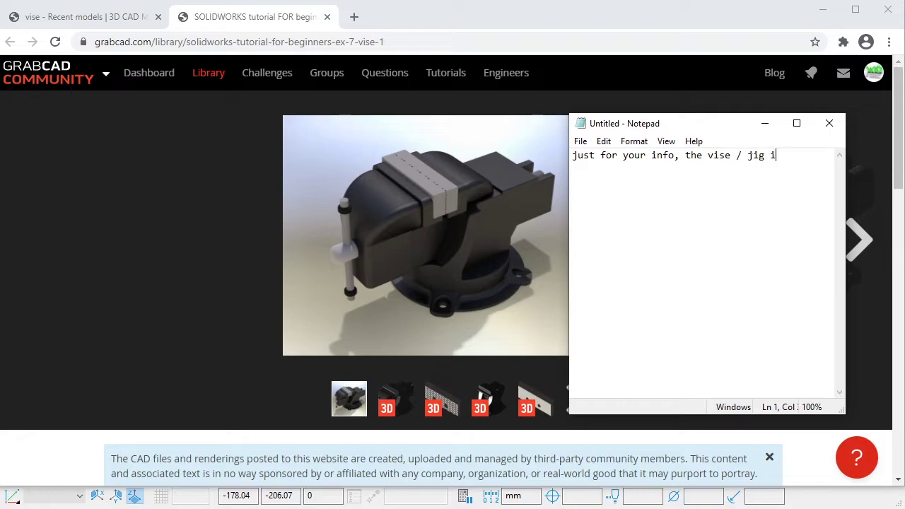
text( download i)
text(t from grab)
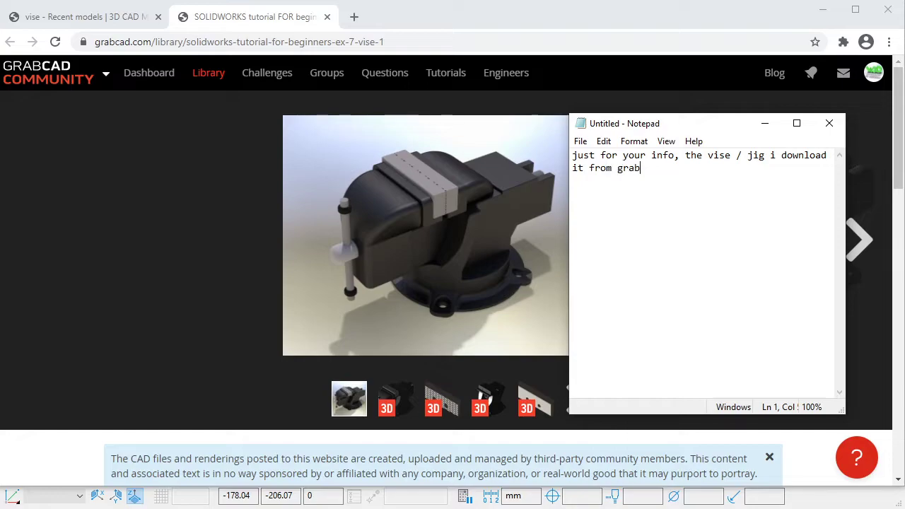
text(cad)
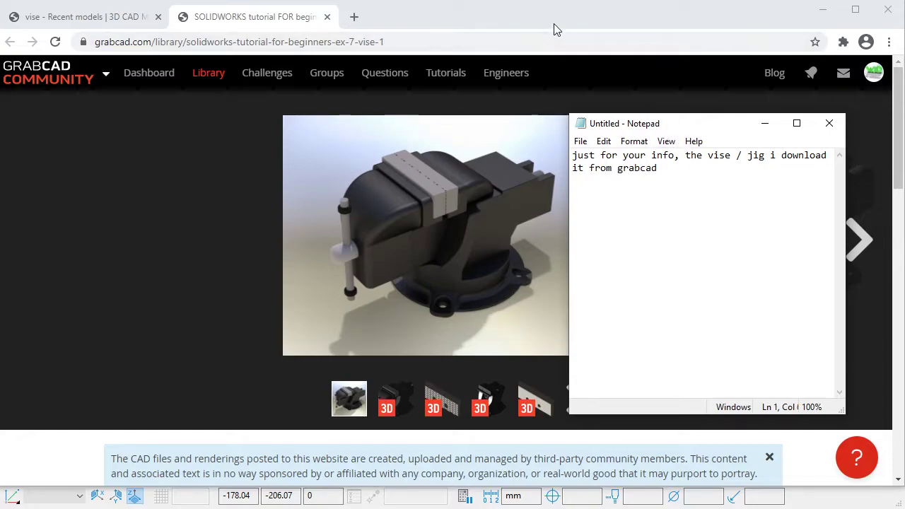
Scroll the GrabCAD page to the vise model's title, author and Files (12) list
click(236, 18)
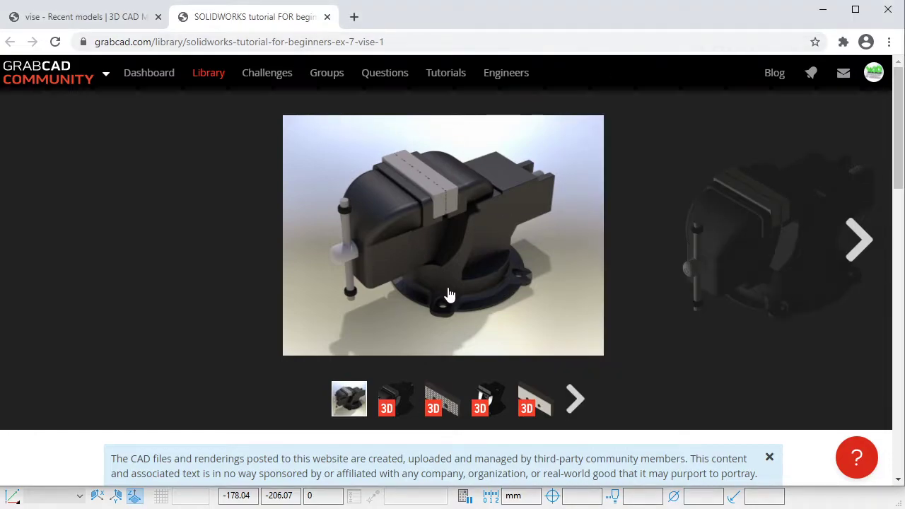
scroll(449, 295, down, 4)
scroll(449, 294, down, 1)
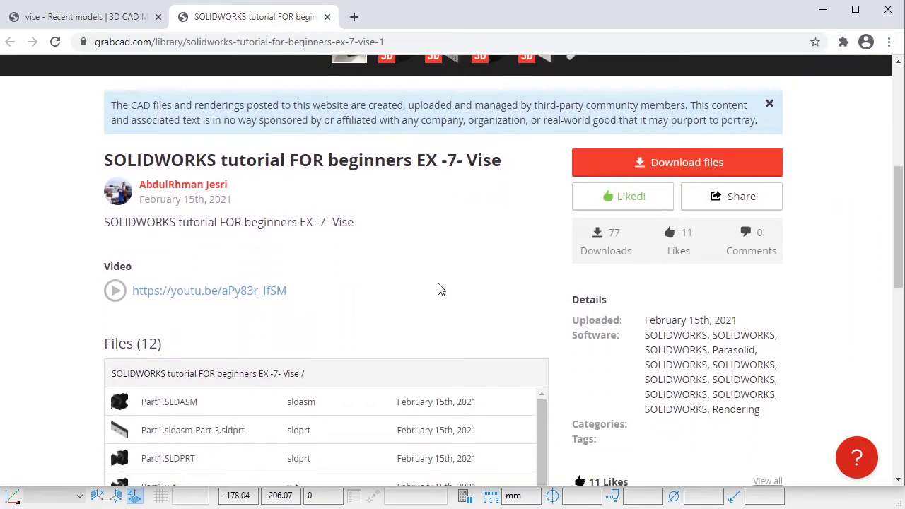
scroll(438, 288, down, 2)
scroll(439, 289, down, 2)
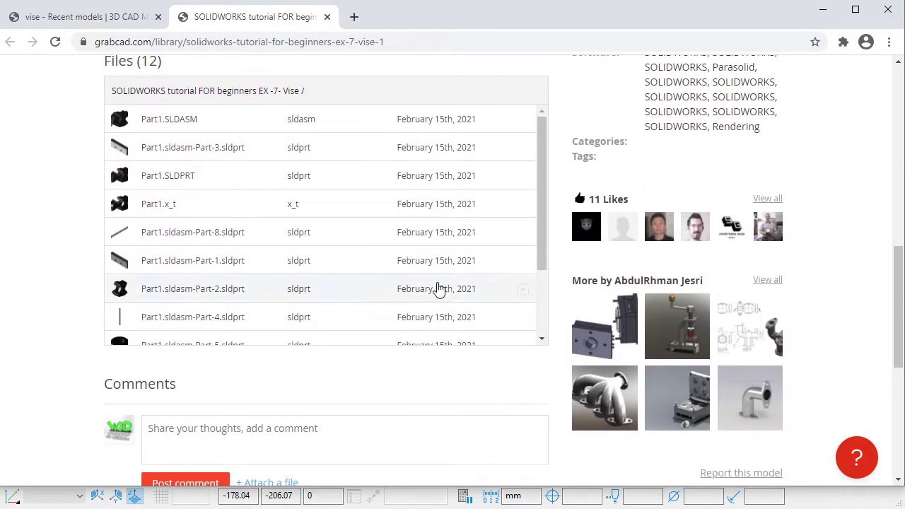
scroll(438, 288, up, 2)
scroll(438, 287, up, 2)
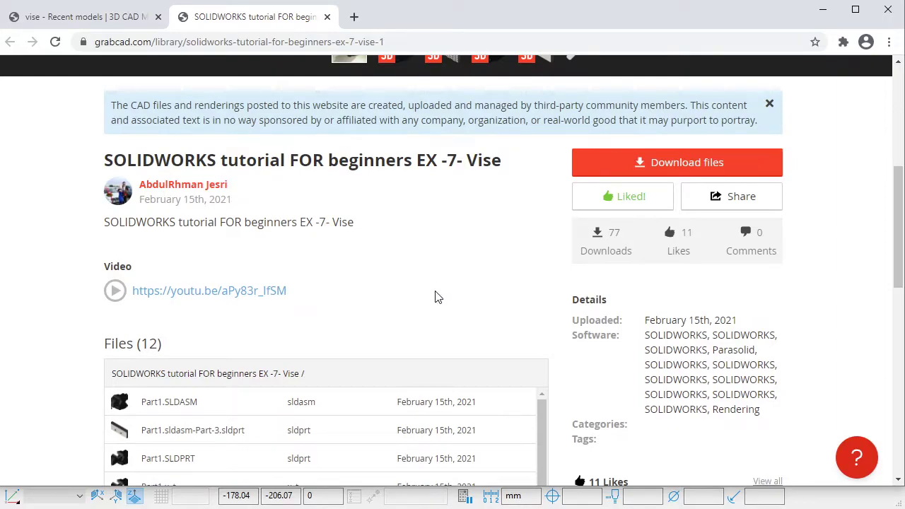
Replace the note with a thank-you to the model's author for the 3D model, then erase it
key(alt+Tab)
mouse_move(700, 131)
mouse_down()
mouse_move(414, 251)
mouse_move(395, 247)
mouse_up()
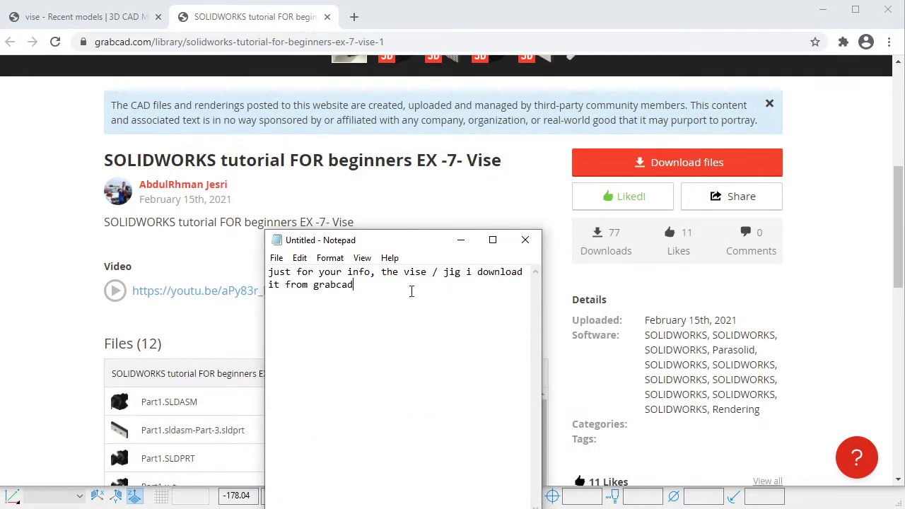
key(ctrl+a)
text(Thank)
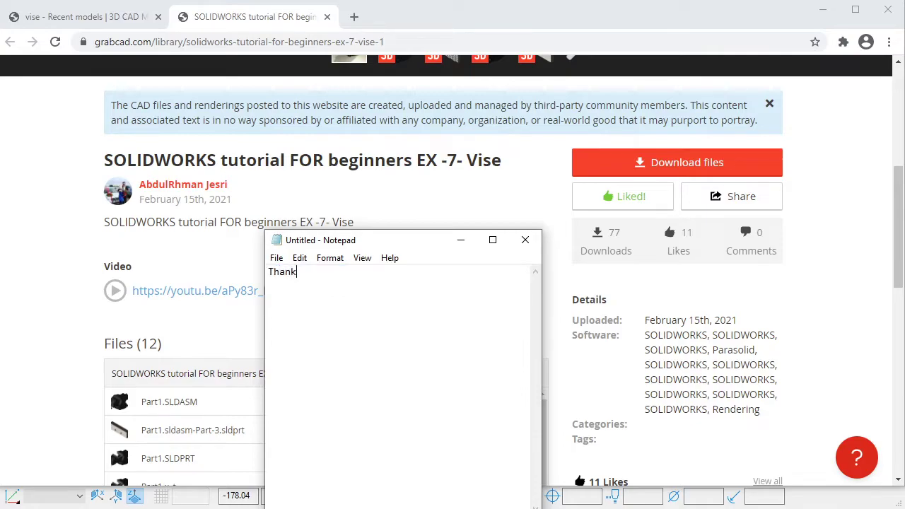
text( you very)
text( much, )
text(Abdul)
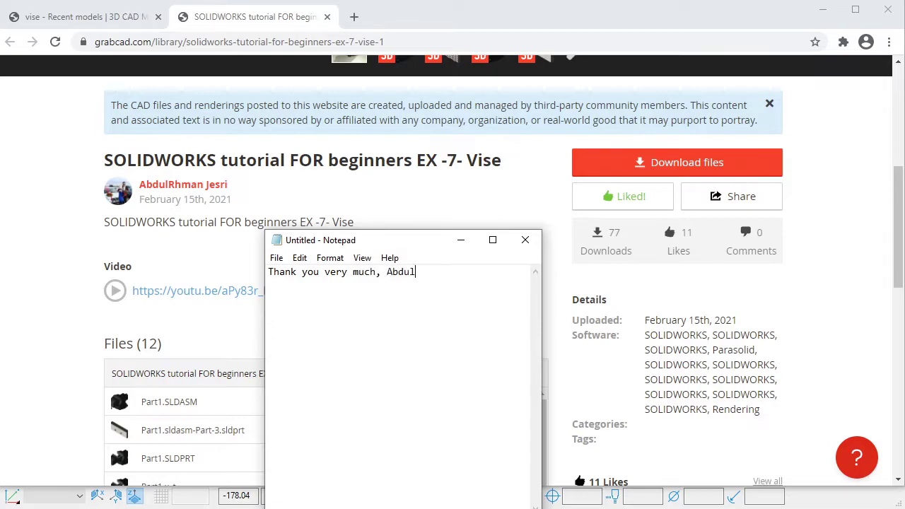
text(Rhman Je)
text(sri fo)
text(r your)
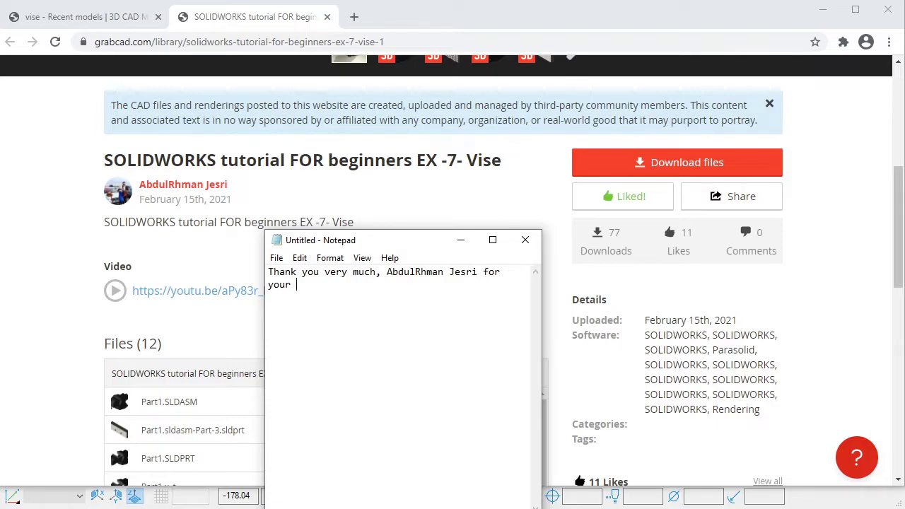
text( 3D m)
text(odel)
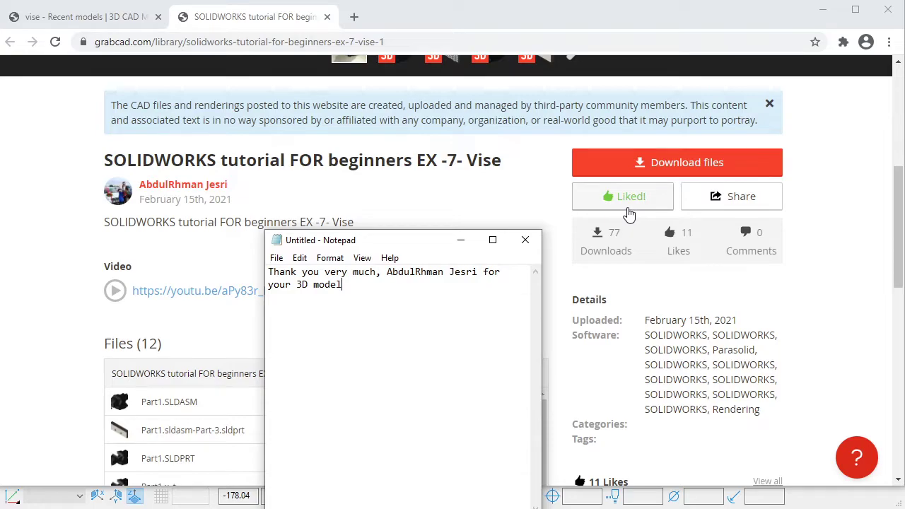
key(ctrl+a)
key(BackSpace)
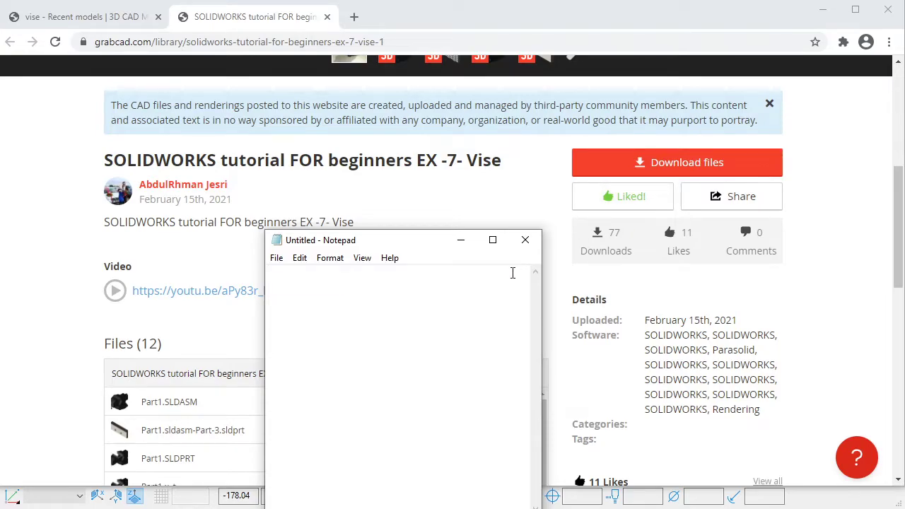
Bring PowerMill forward past Notepad and Chrome, then orbit and zoom out to see the whole vise with its bracket datum
click(461, 240)
click(822, 10)
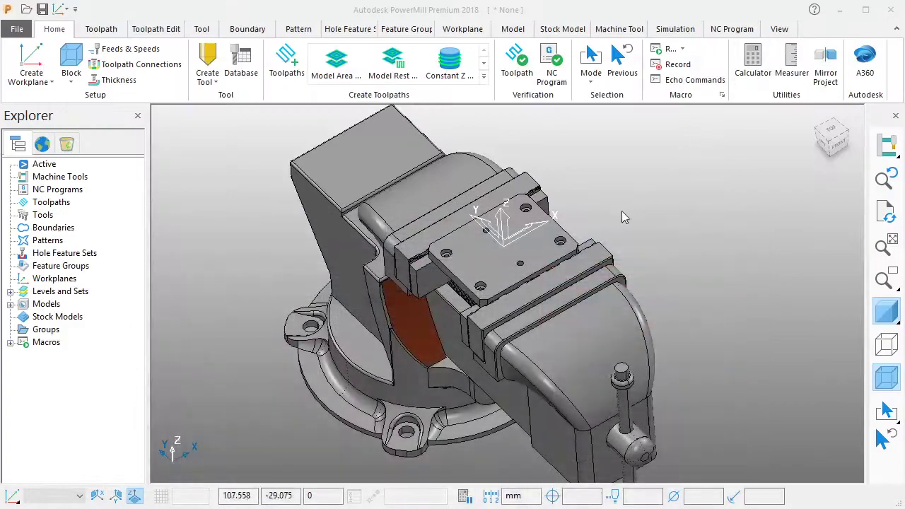
mouse_move(622, 210)
middle_down()
mouse_move(600, 196)
mouse_move(558, 195)
mouse_move(560, 183)
middle_up()
scroll(613, 198, down, 2)
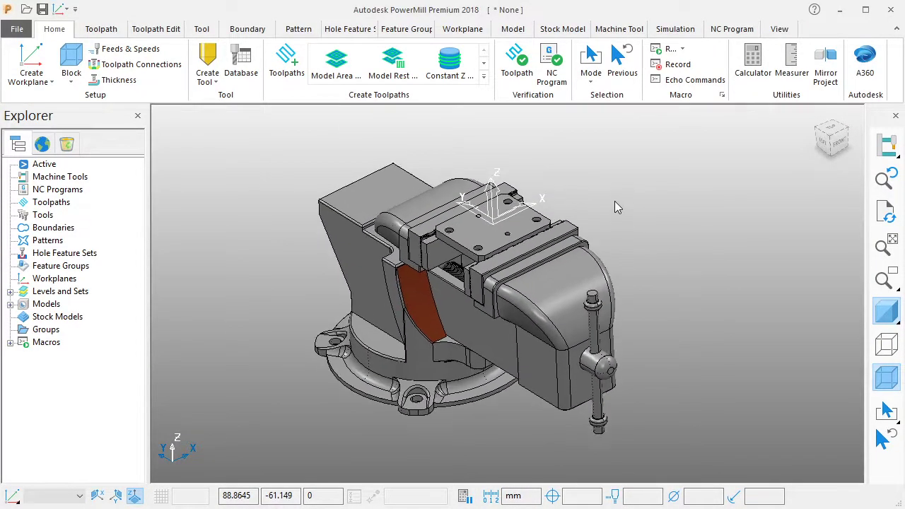